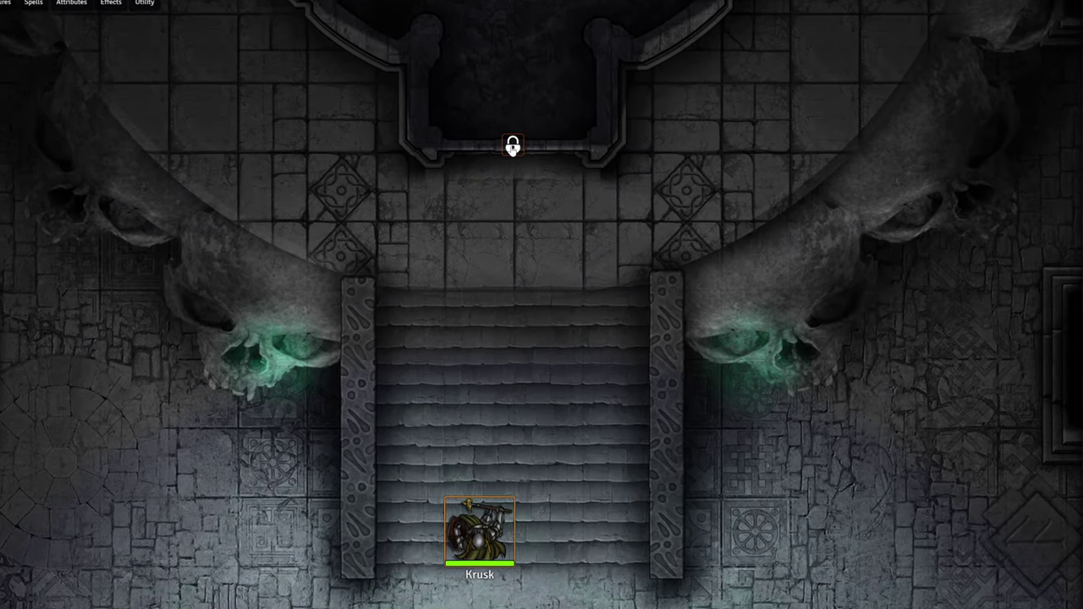
Open the locked crypt door and roll the Soul Servant's Necrotic Shock attack with advantage.
left_click(513, 144)
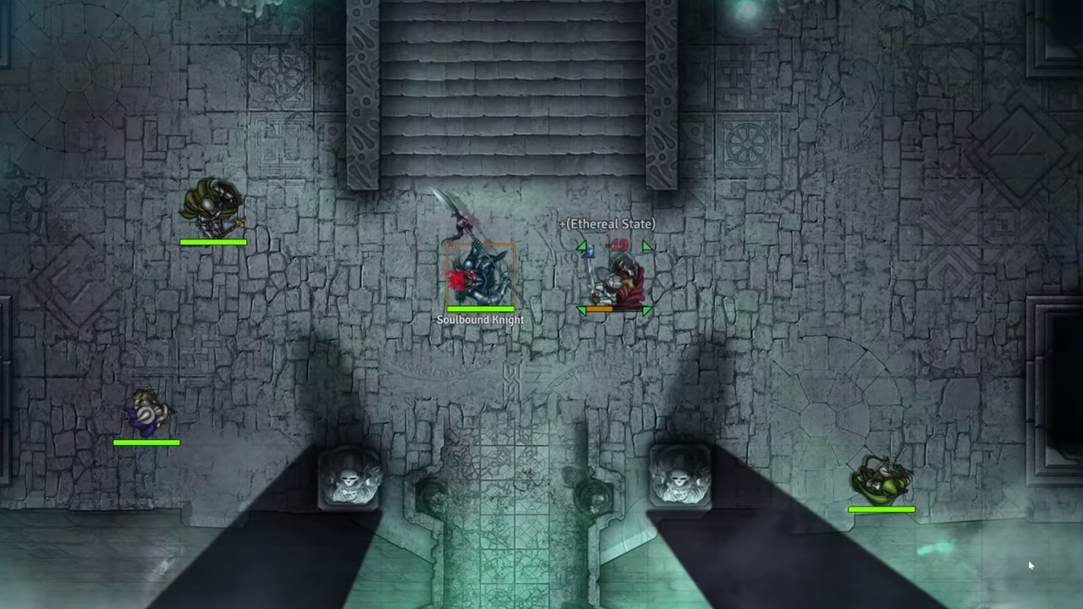
left_click(600, 288)
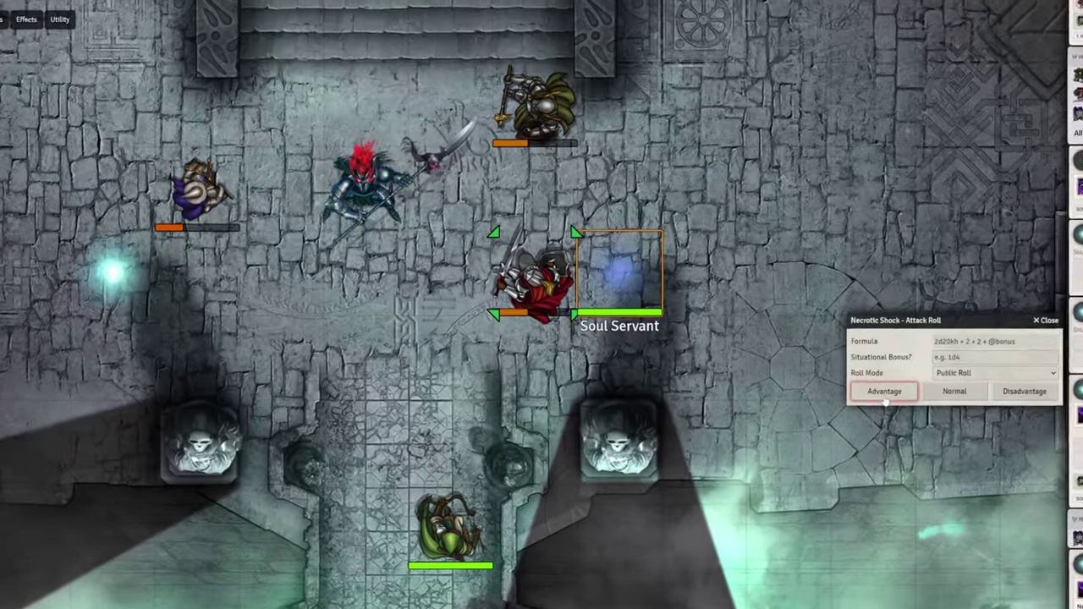
left_click(885, 397)
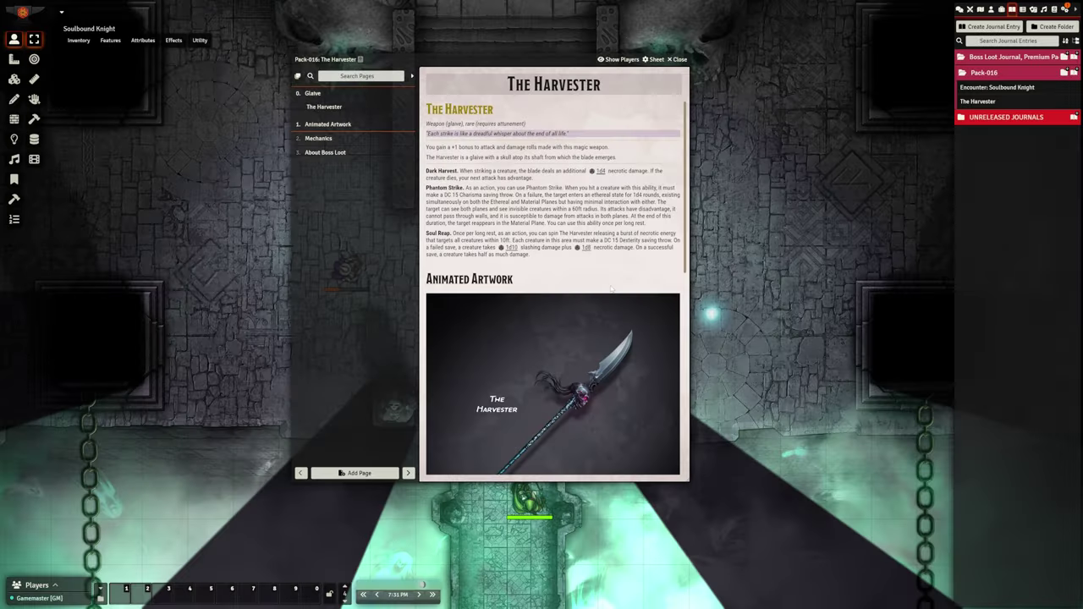
Read through The Harvester journal entry, covering the glaive's abilities, animated artwork and mechanics.
scroll(624, 300, "down", 3)
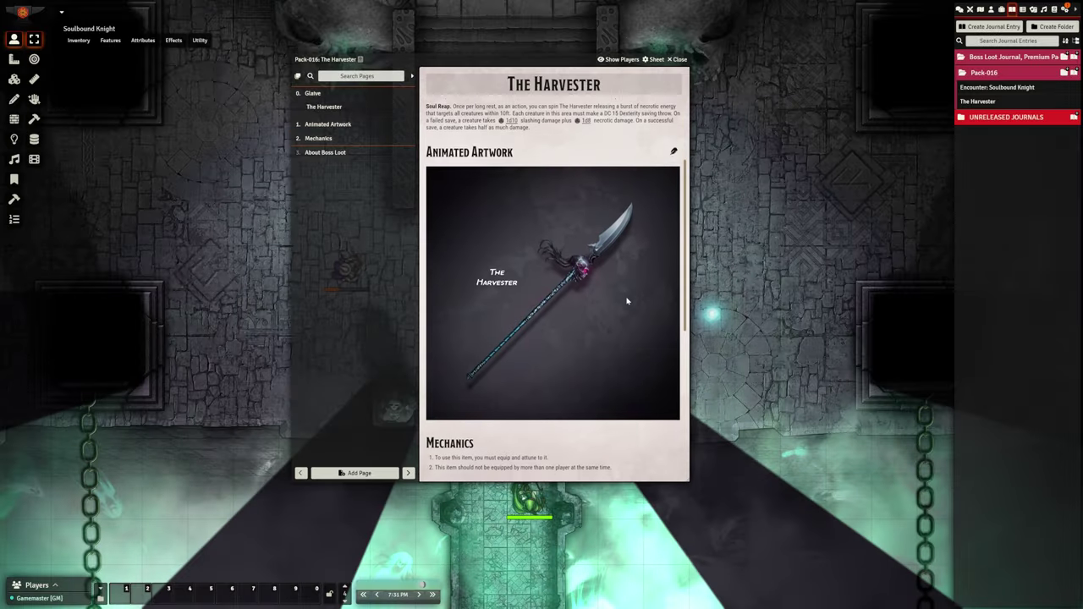
scroll(622, 308, "down", 5)
scroll(614, 330, "up", 10)
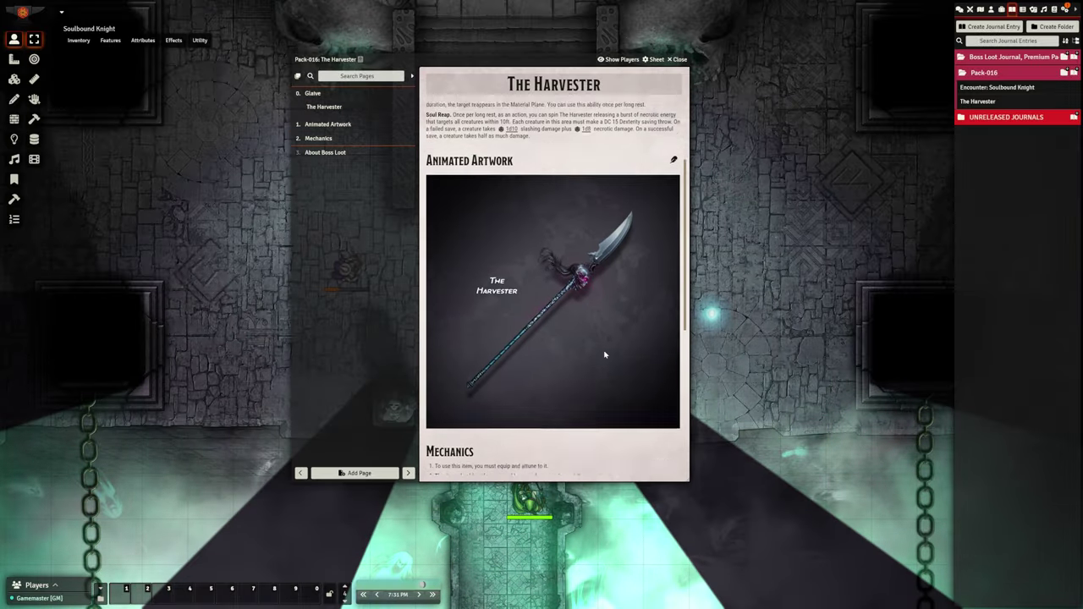
scroll(607, 346, "up", 5)
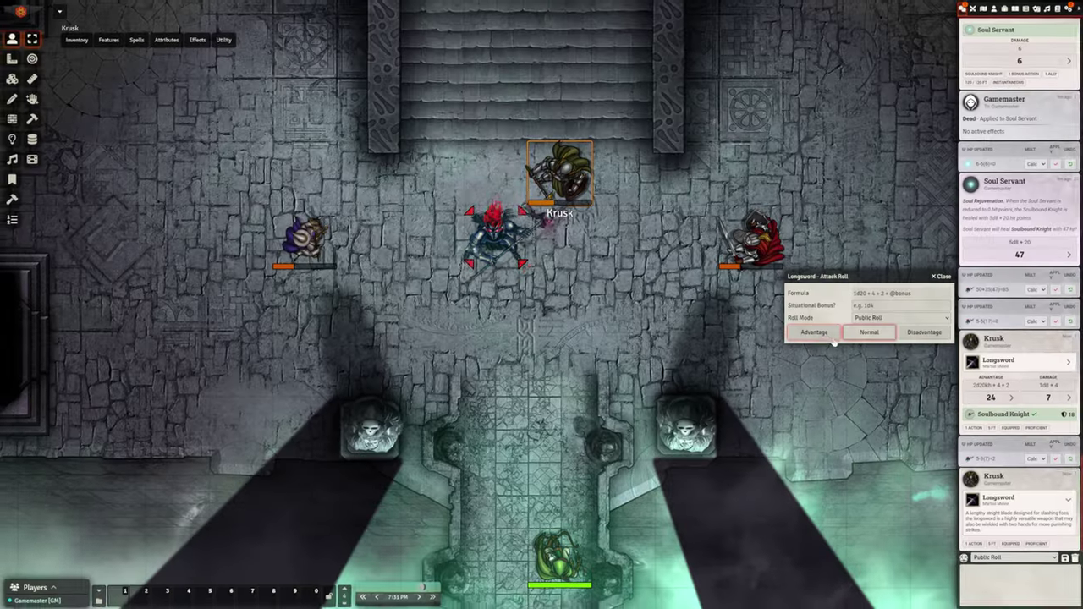
Roll Krusk's Longsword attack against the Soulbound Knight with advantage.
left_click(831, 338)
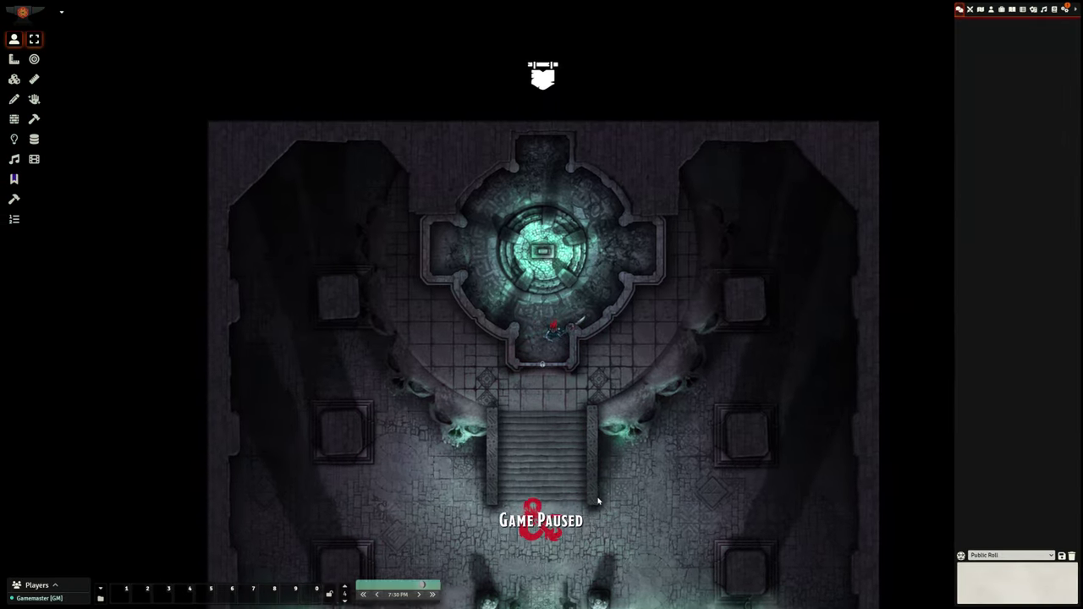
Open the Encounter: Soulbound Knight journal from the map note in an enlarged window showing multiple pages at once.
double_click(540, 104)
left_click_drag(311, 33, 580, 27)
left_click_drag(712, 354, 756, 533)
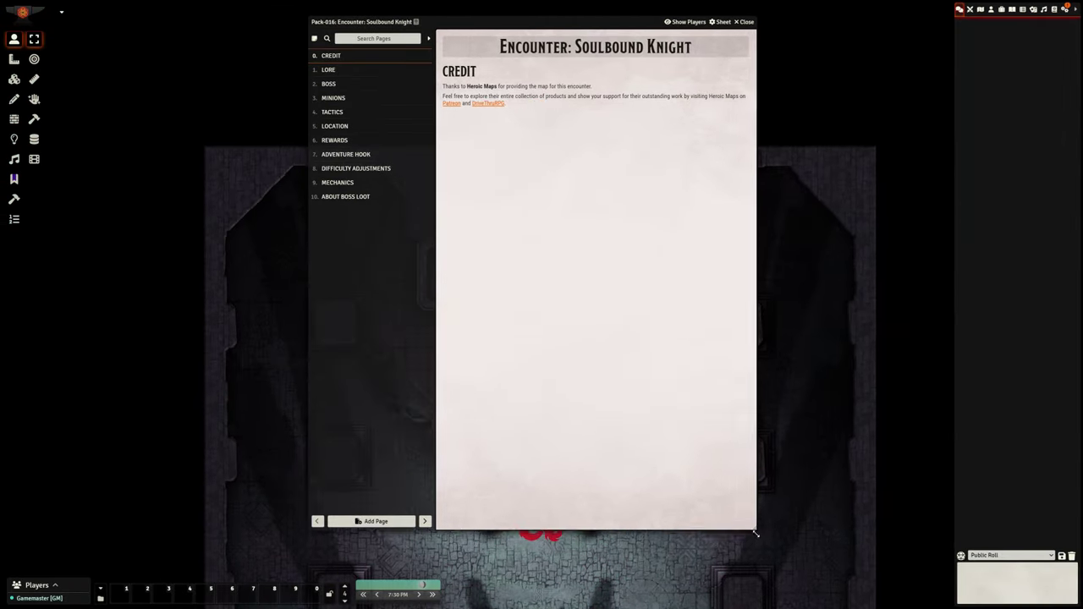
left_click(315, 40)
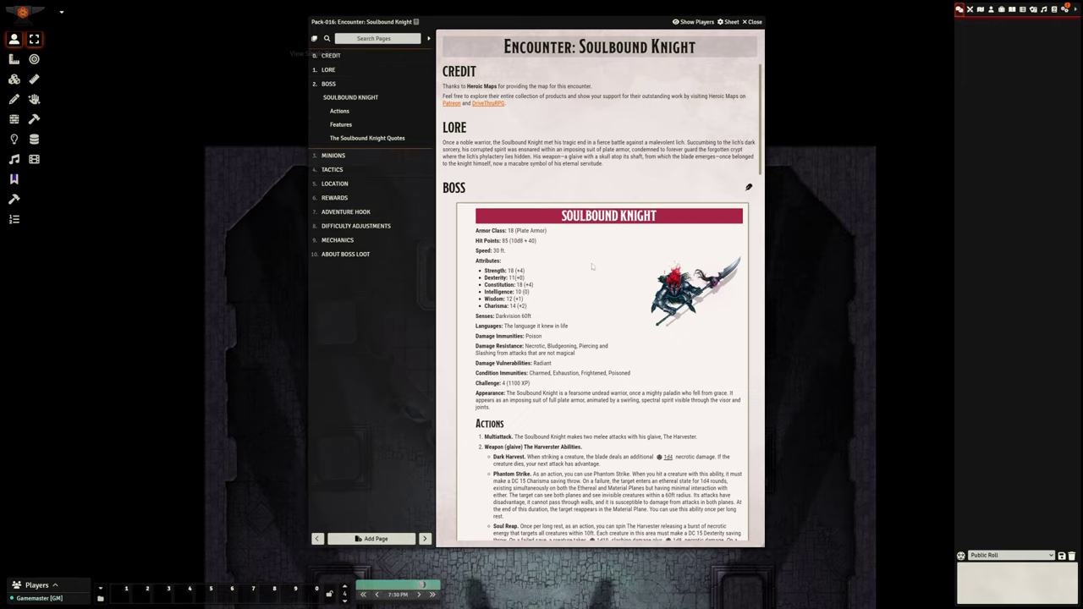
Look through the whole encounter journal, from the boss and minion stat blocks to the difficulty adjustments and mechanics.
scroll(592, 267, "down", 3)
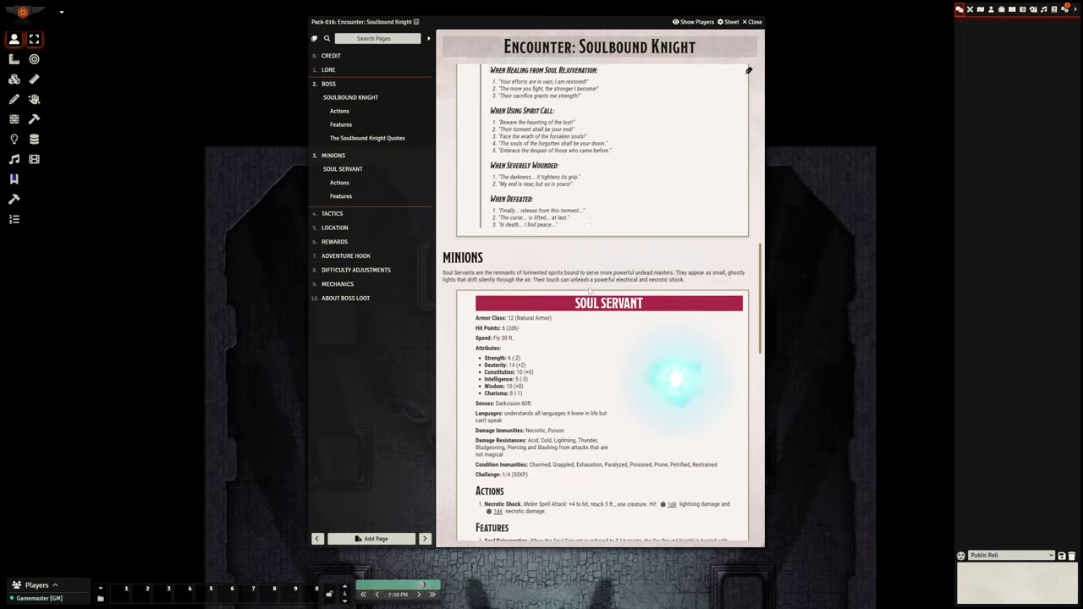
scroll(590, 228, "down", 5)
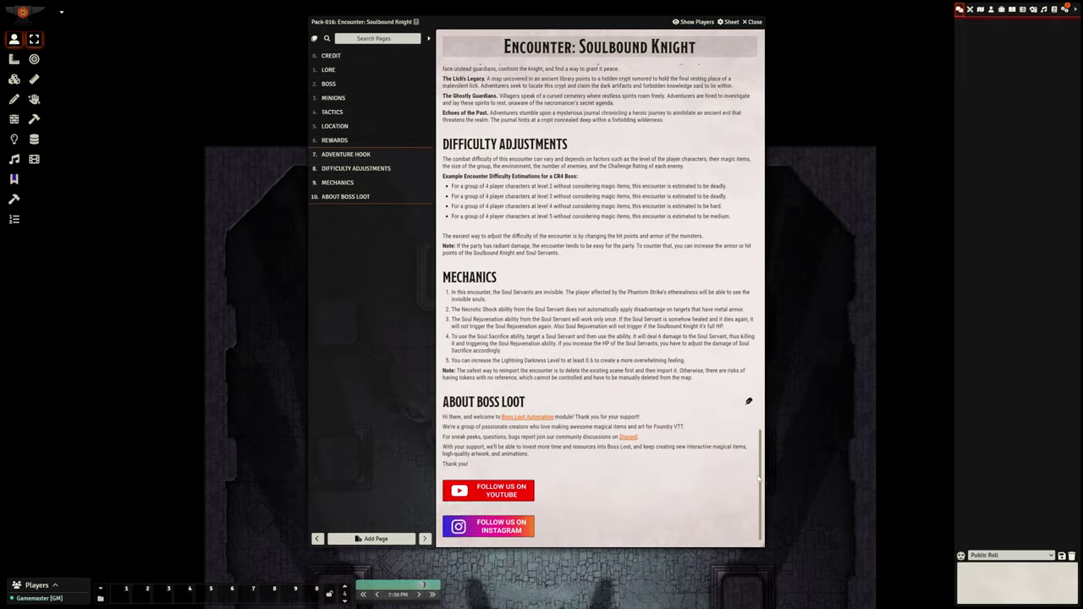
scroll(589, 228, "up", 2)
scroll(725, 102, "up", 20)
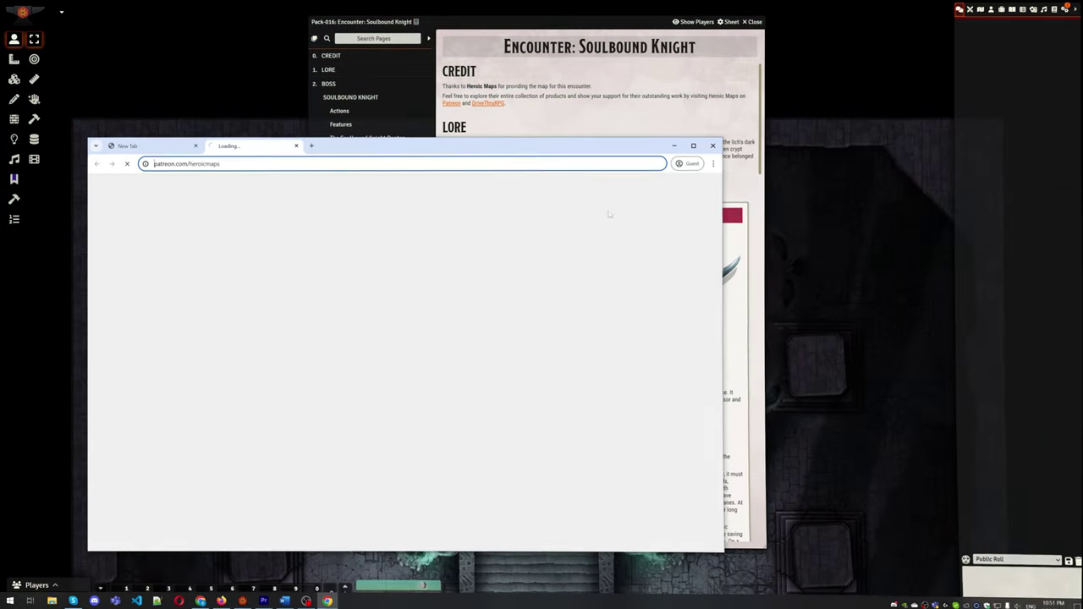
Browse the Heroic Maps Patreon page's membership tiers and recent posts, dismissing the cookie notice, and return to the encounter journal.
left_click_drag(478, 153, 578, 97)
scroll(641, 338, "down", 3)
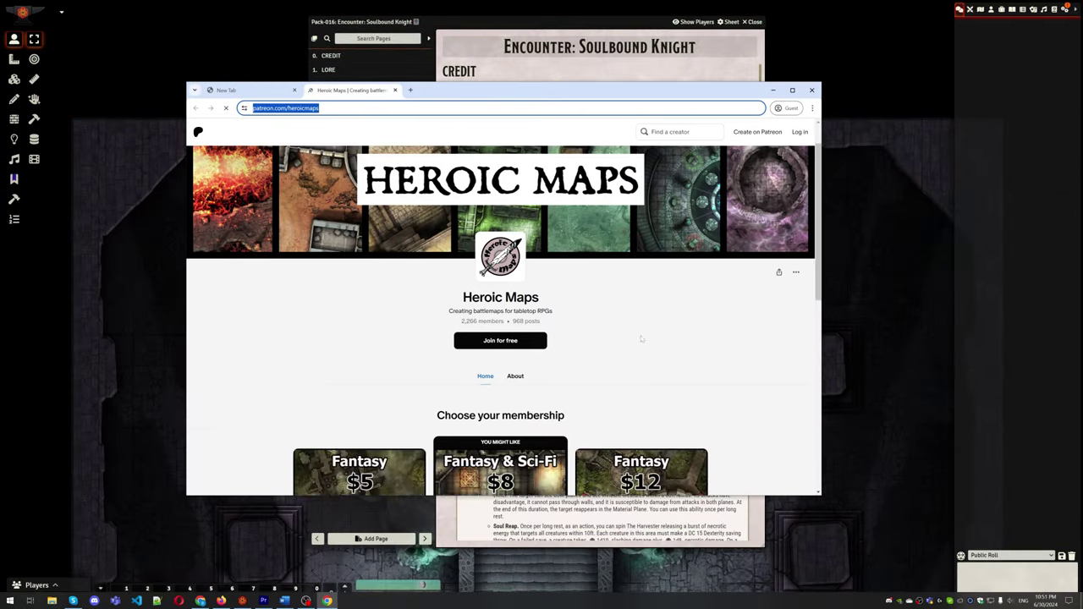
scroll(777, 215, "down", 1)
scroll(607, 317, "down", 3)
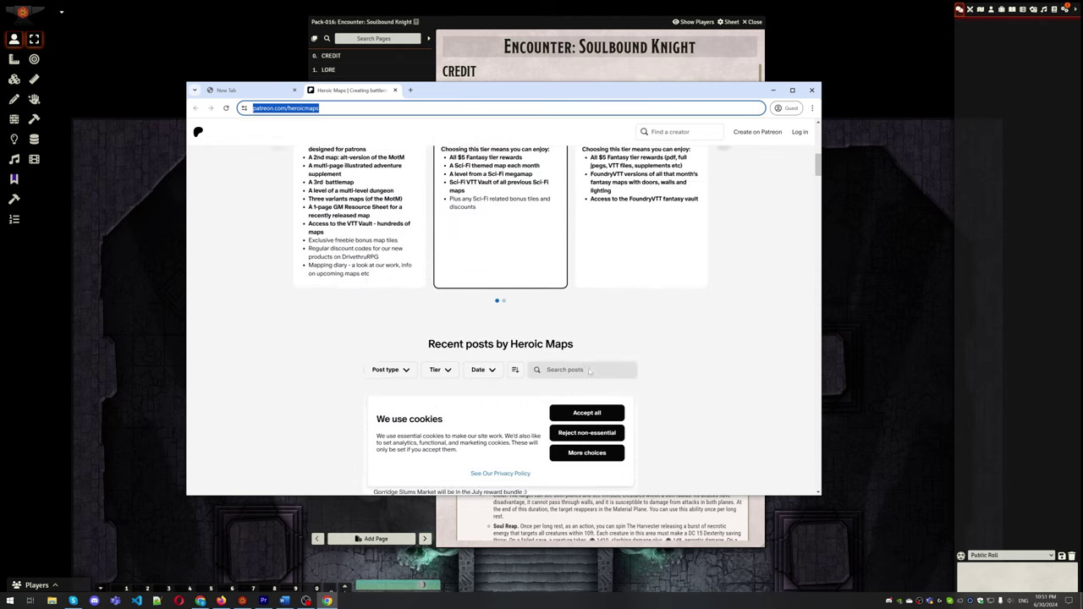
left_click(607, 444)
scroll(672, 375, "down", 10)
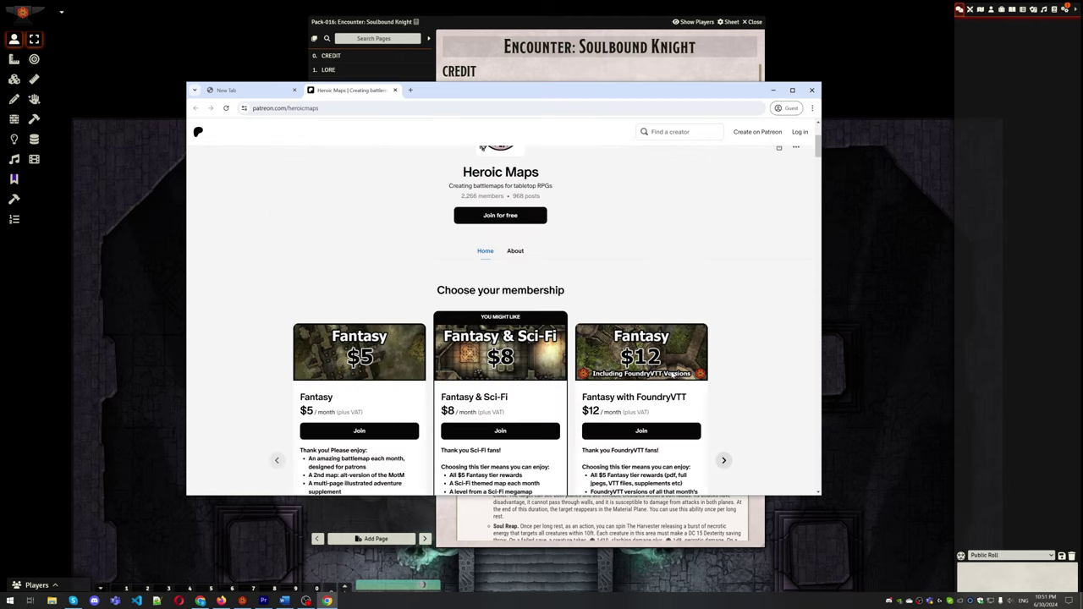
scroll(673, 375, "down", 2)
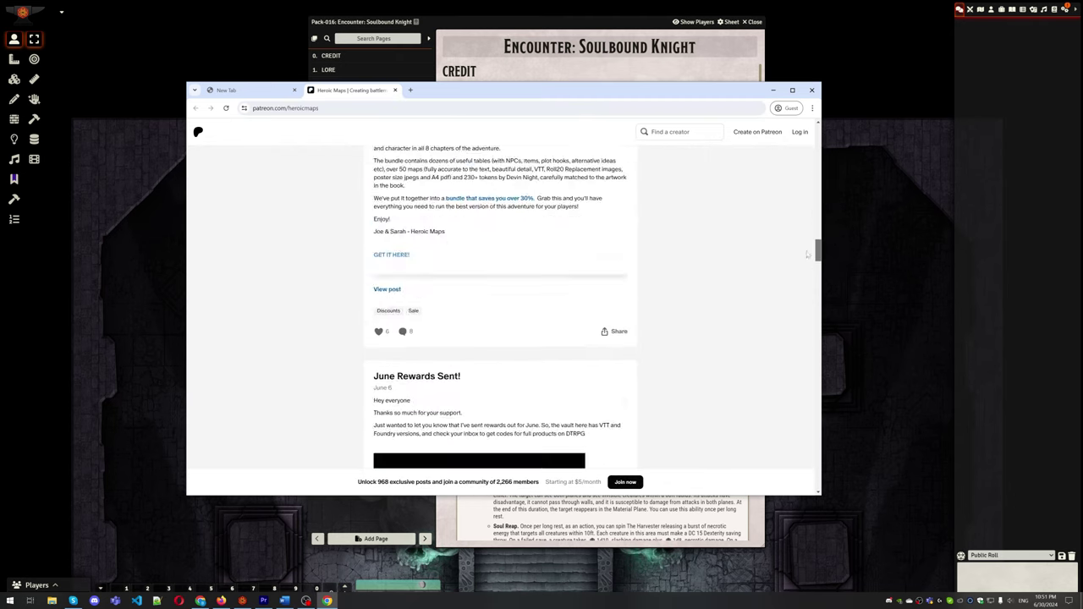
scroll(564, 306, "up", 12)
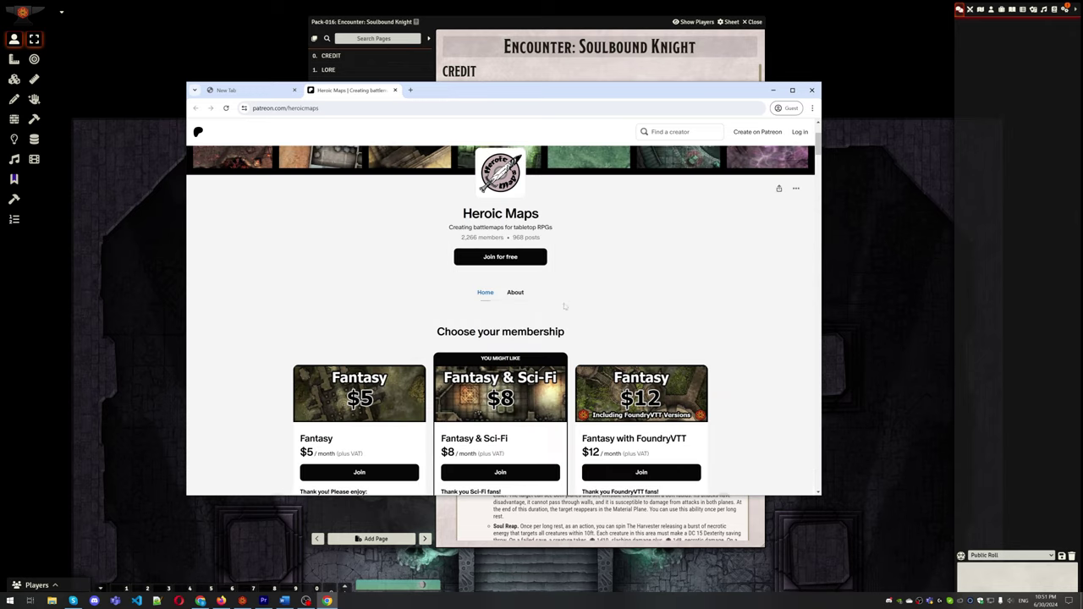
scroll(583, 330, "up", 2)
left_click(570, 19)
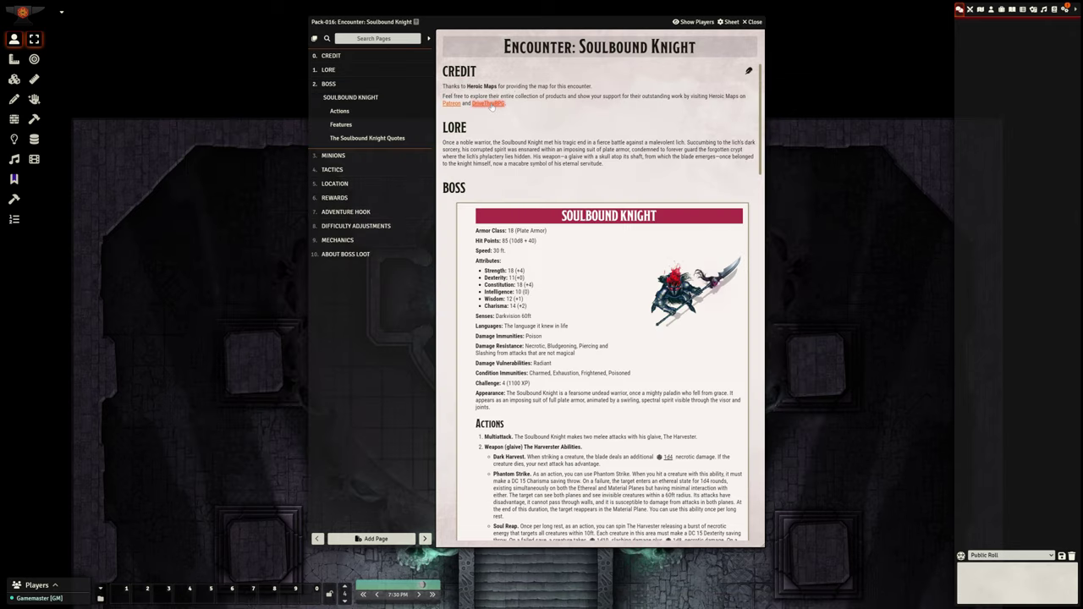
Follow the DriveThruRPG link in the journal's credits and browse the Heroic Maps titles in the store.
left_click(488, 103)
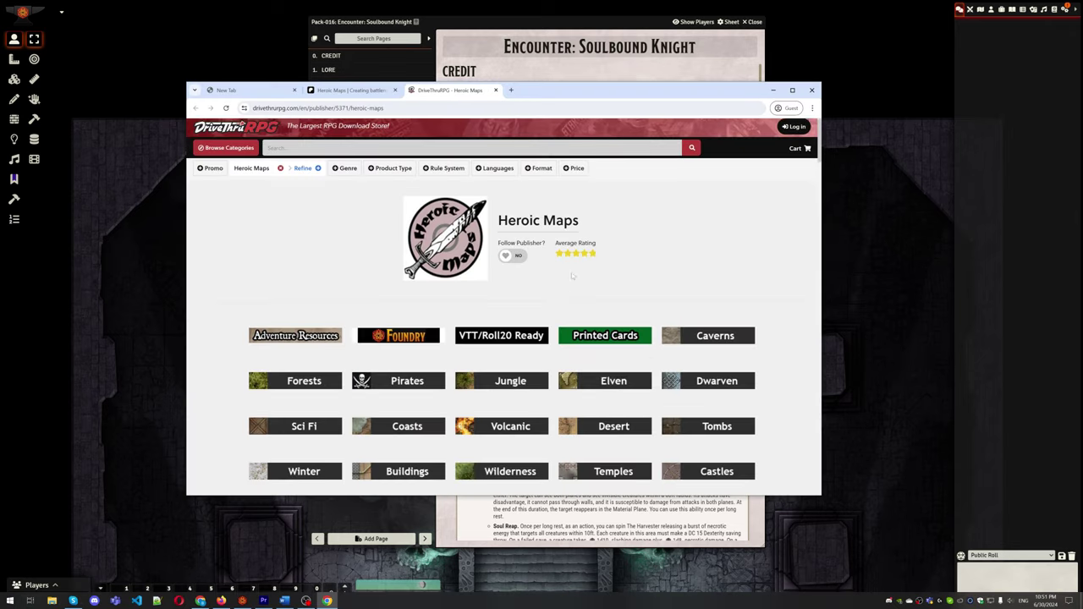
scroll(571, 273, "down", 15)
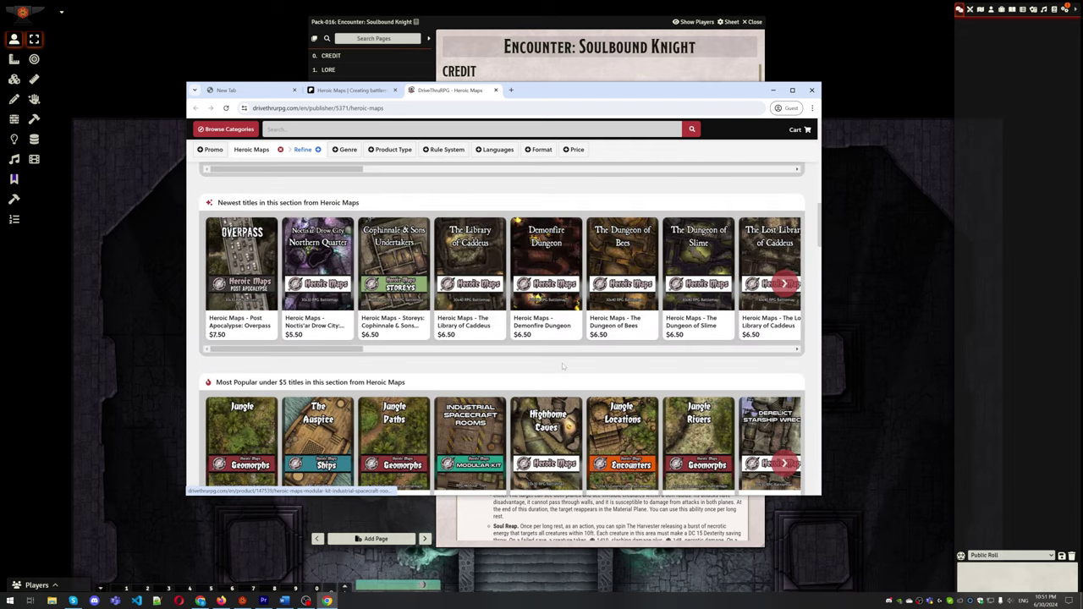
scroll(562, 367, "down", 2)
scroll(366, 398, "up", 7)
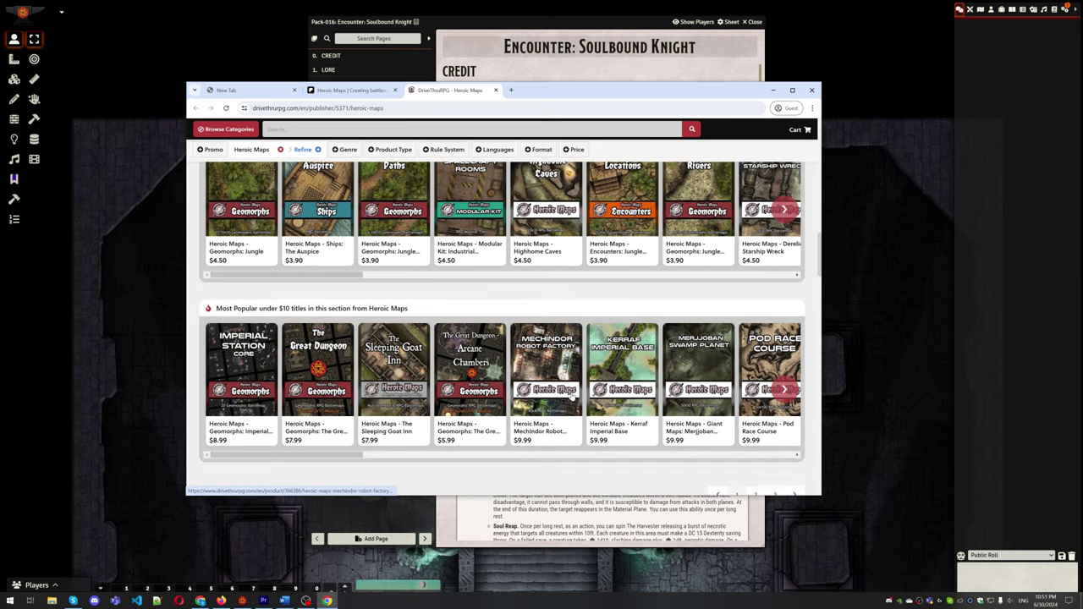
scroll(504, 304, "up", 8)
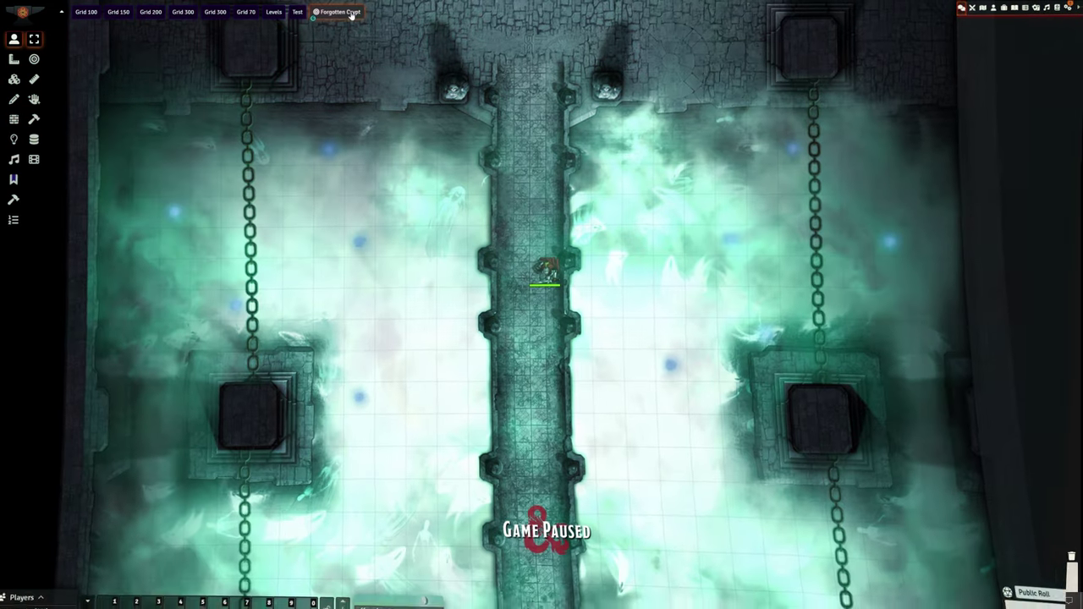
Set the Forgotten Crypt scene's darkness level to 0.6 in its lighting configuration and save the changes.
right_click(351, 14)
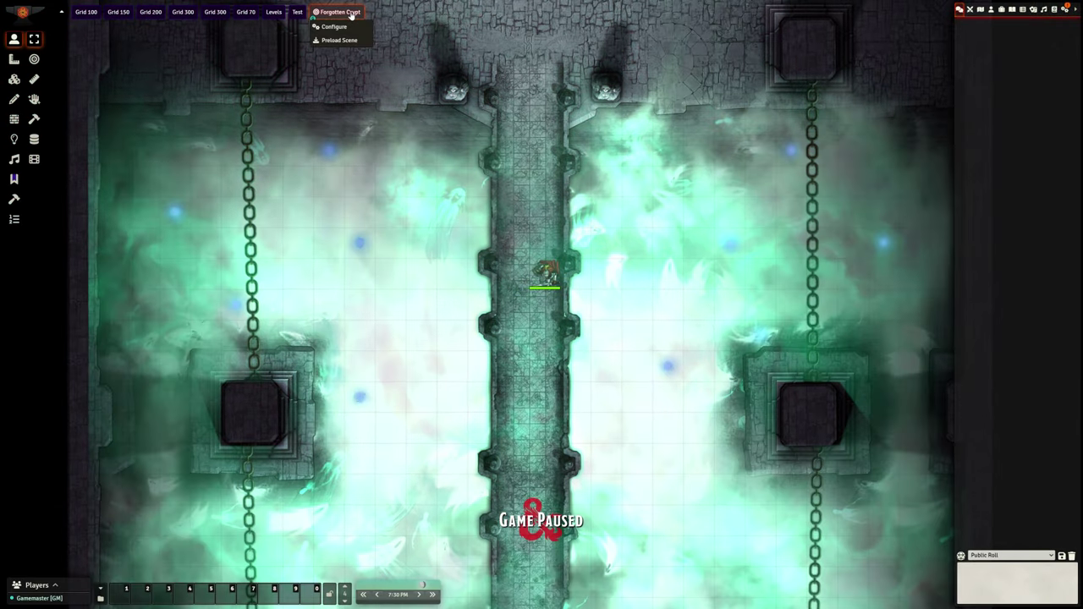
left_click(334, 27)
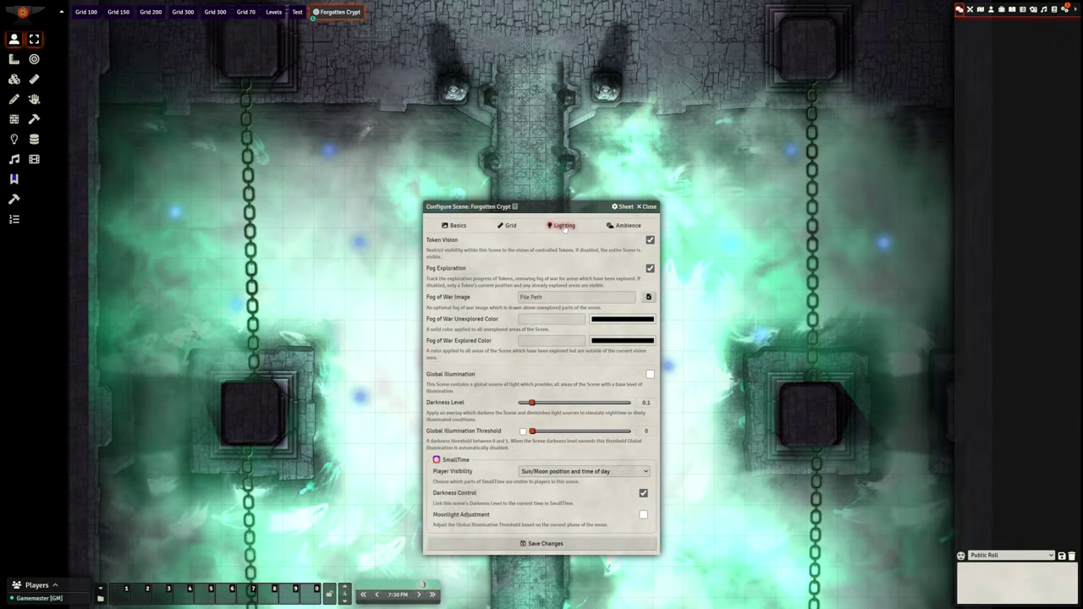
left_click(579, 404)
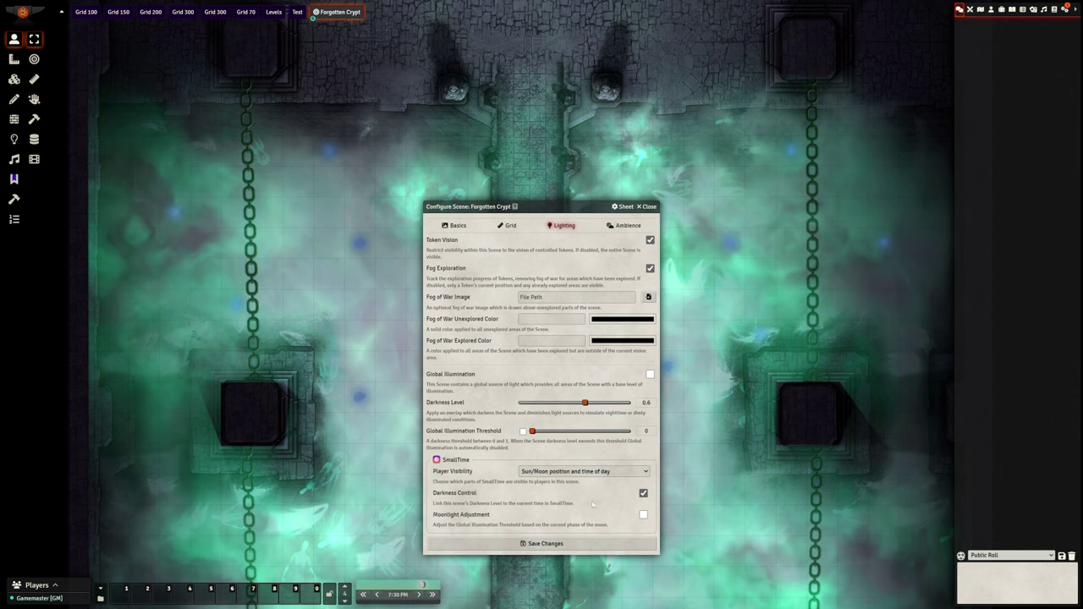
left_click(567, 544)
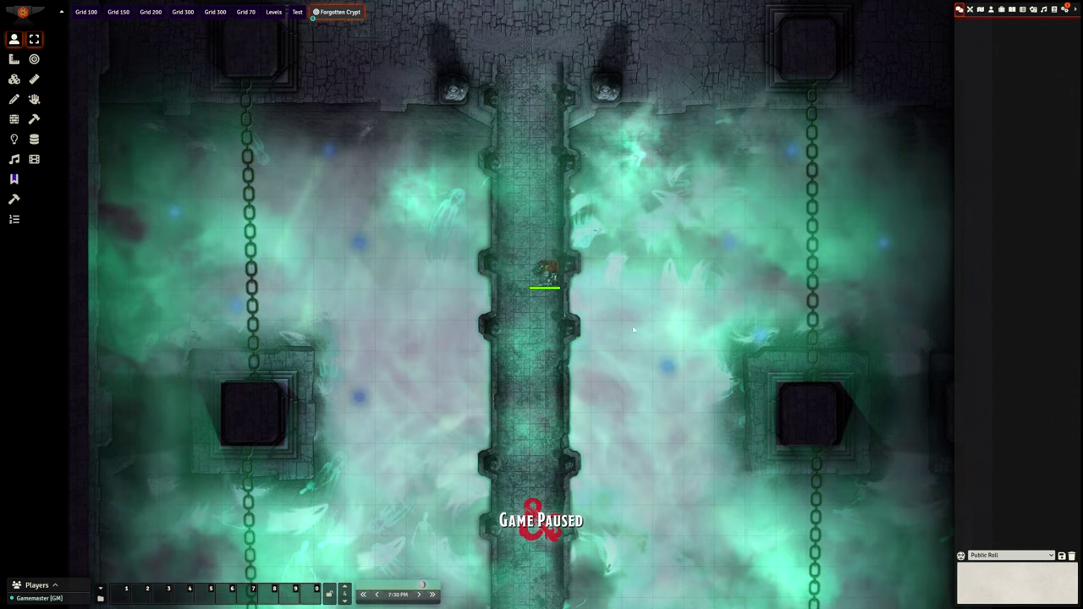
Select the Randal token on the bridge and examine the darkened scene from its point of view.
left_click(664, 380)
left_click(555, 290)
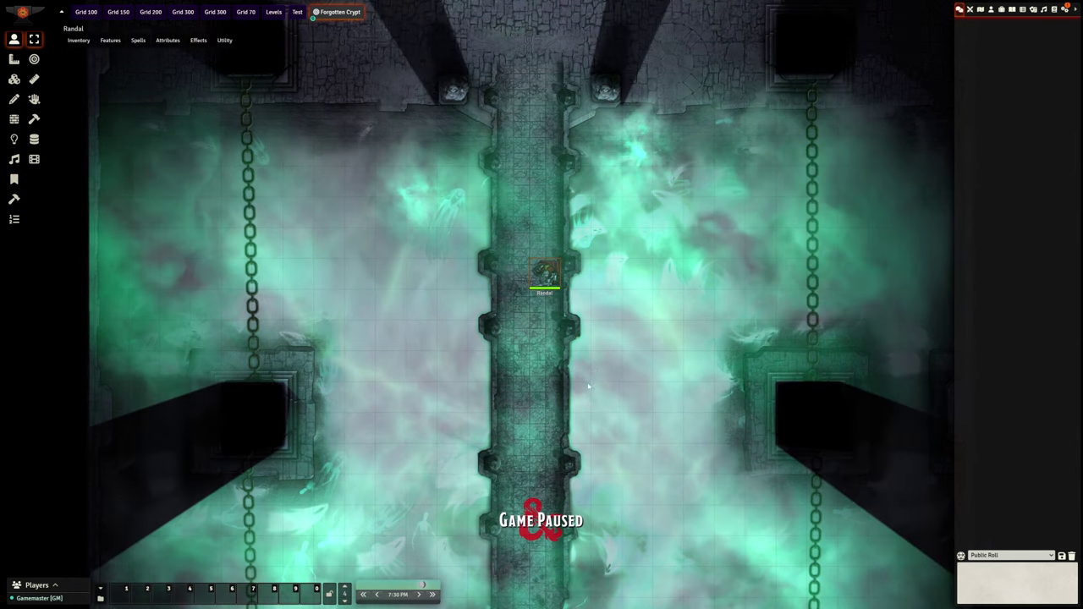
left_click_drag(657, 285, 638, 306)
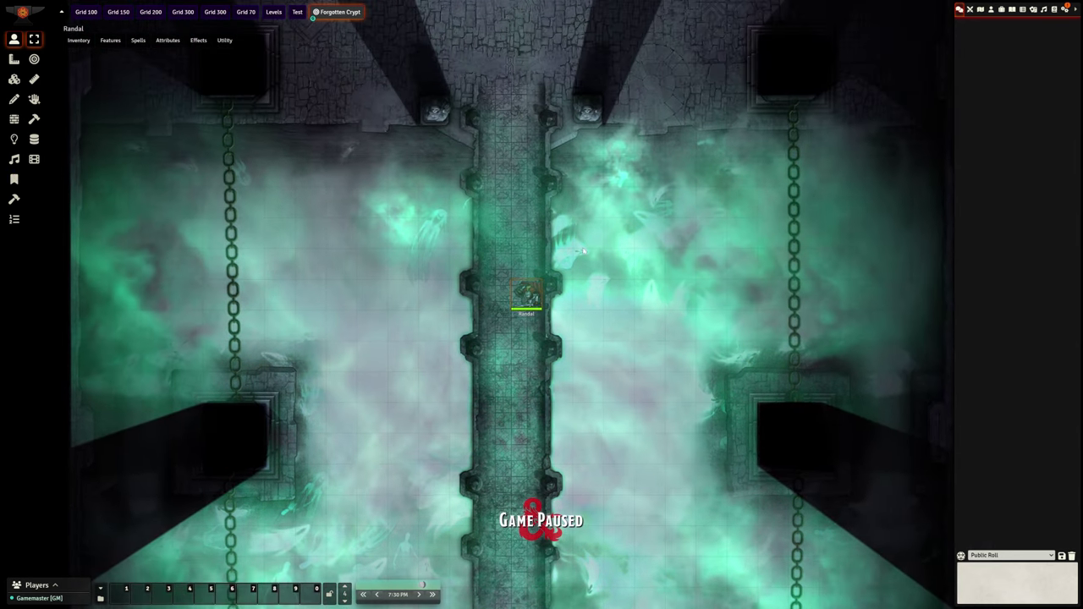
left_click_drag(582, 252, 592, 134)
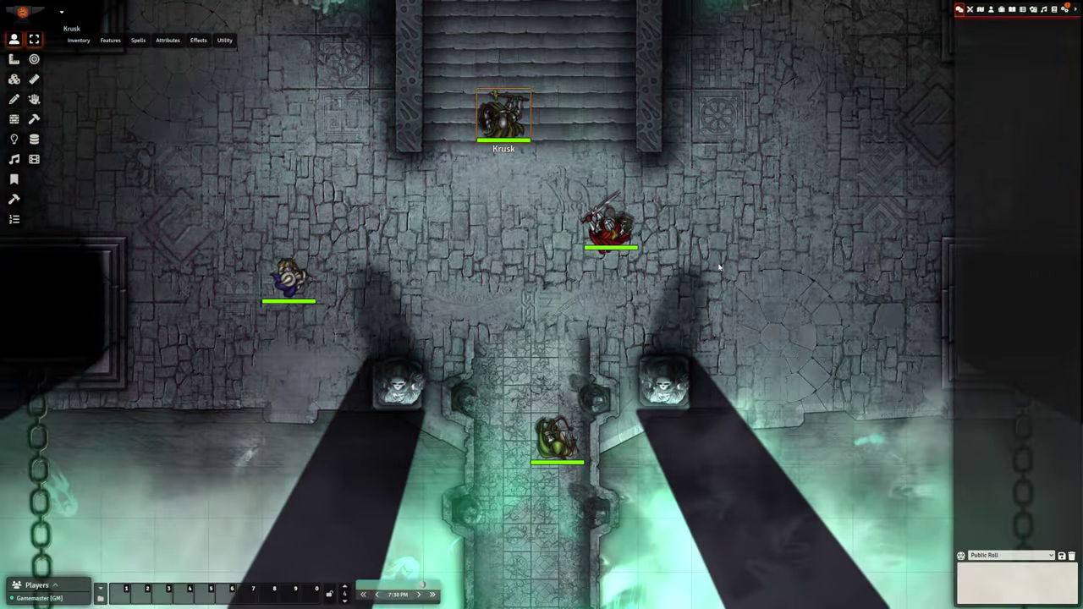
Open the locked crypt door at the head of the stairs.
left_click_drag(718, 268, 718, 341)
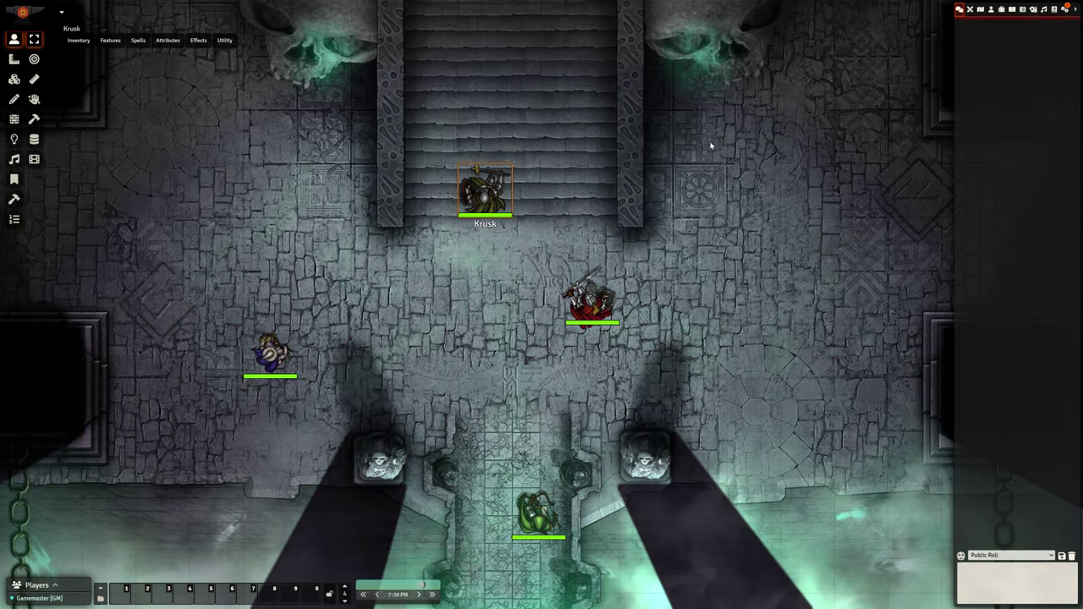
left_click_drag(711, 109, 710, 360)
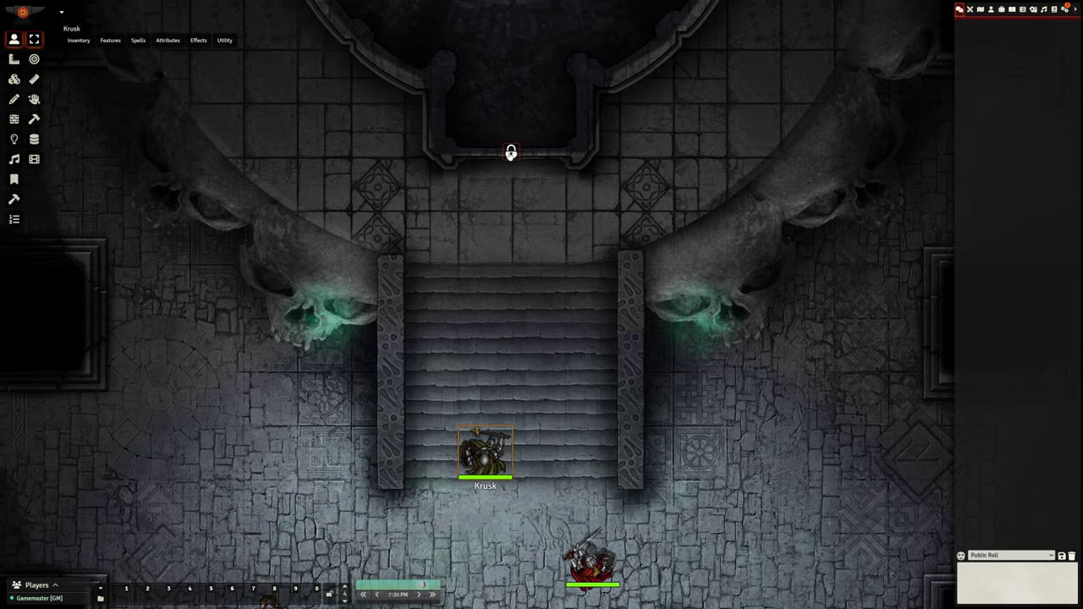
left_click(510, 152)
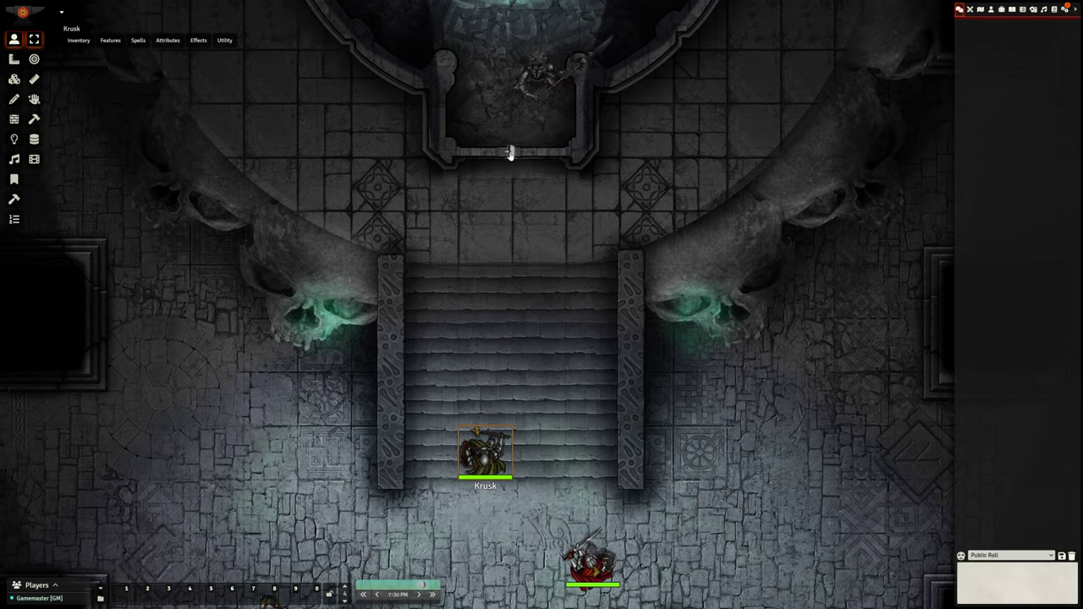
Move the Soulbound Knight token three squares out through the open doorway to the head of the stairs.
left_click(542, 85)
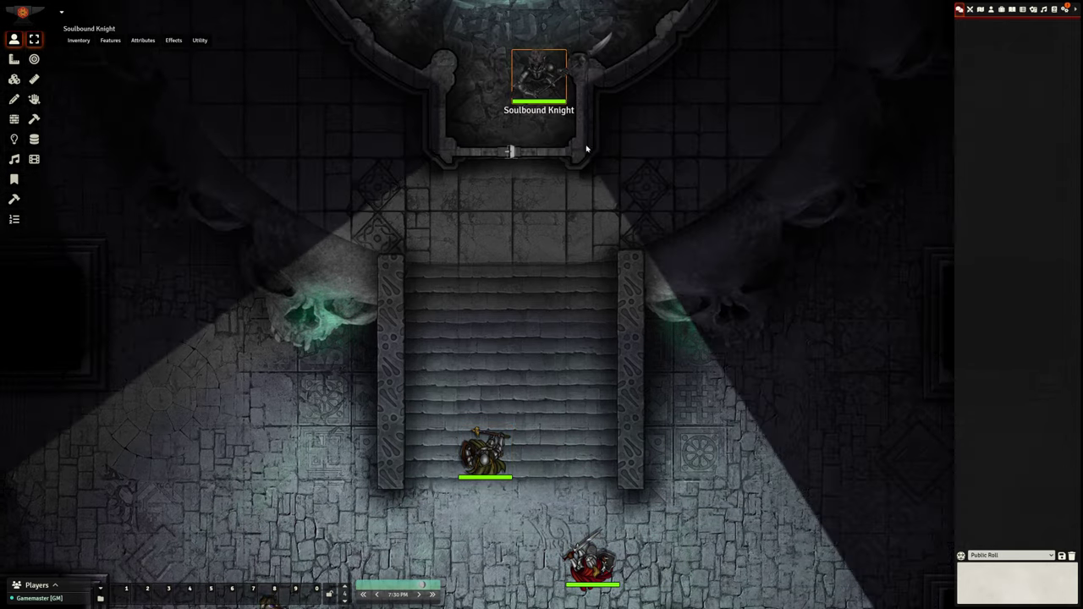
key("Down")
key("Down")
key("Down")
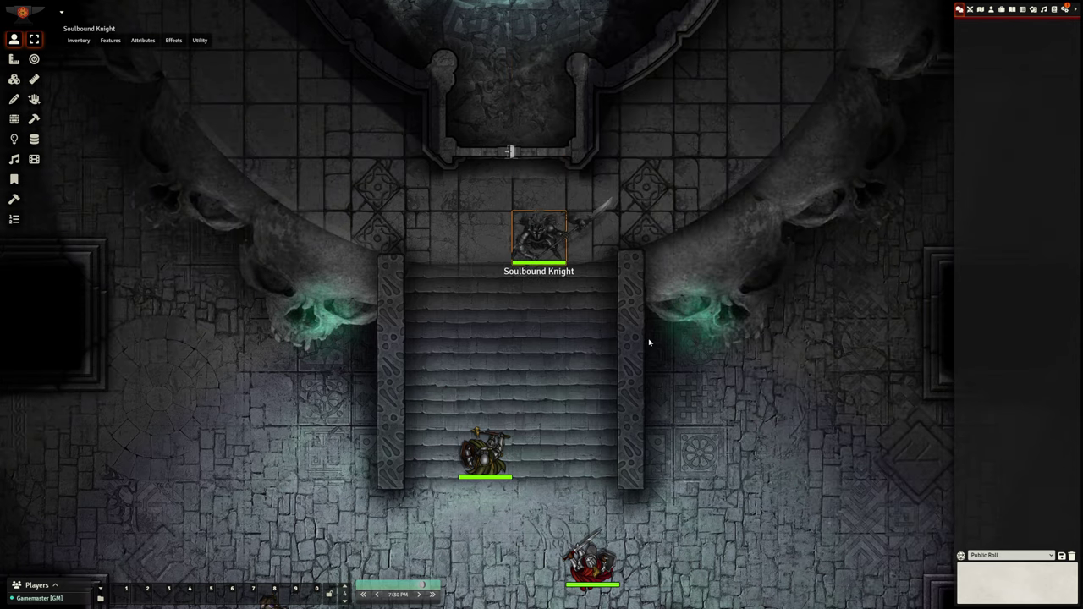
left_click_drag(649, 342, 652, 193)
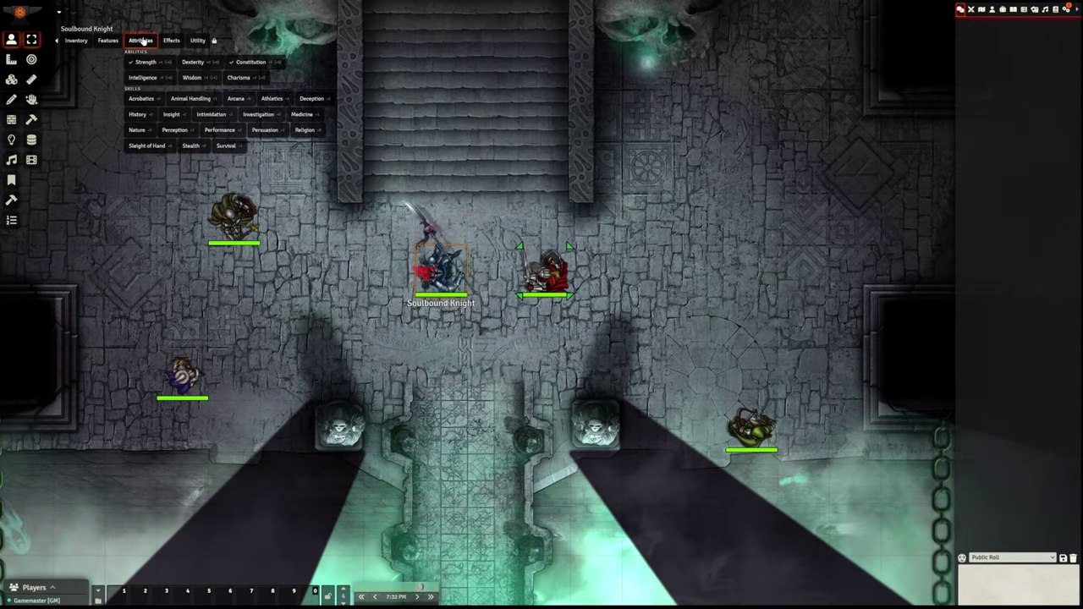
Use the Soulbound Knight's Phantom Strike (Active Ability) on the targeted Randal, rolling the attack with advantage.
mouse_move(108, 41)
left_click(206, 61)
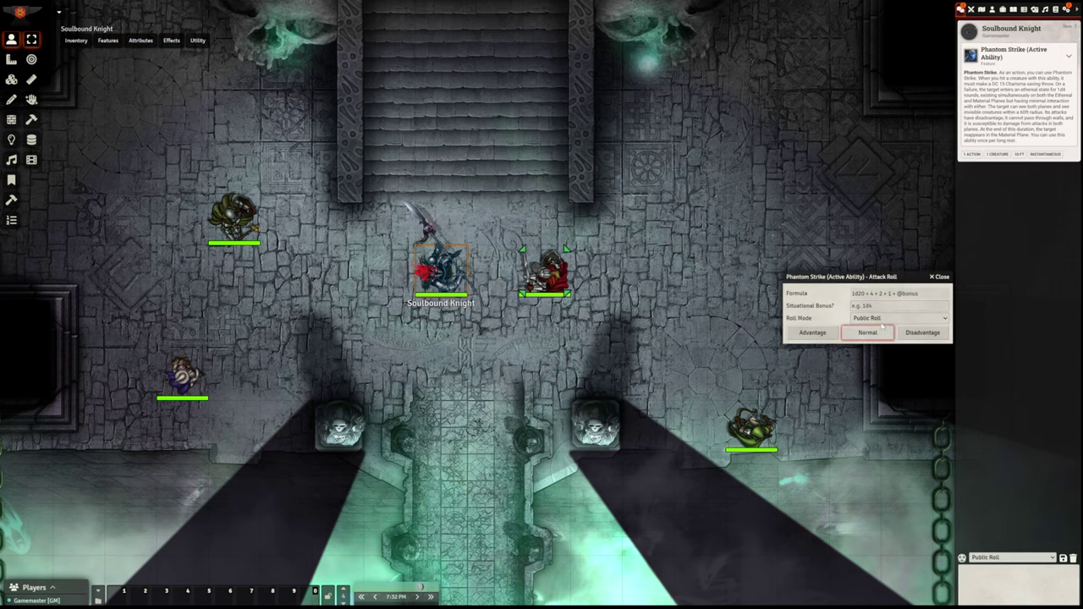
left_click(812, 332)
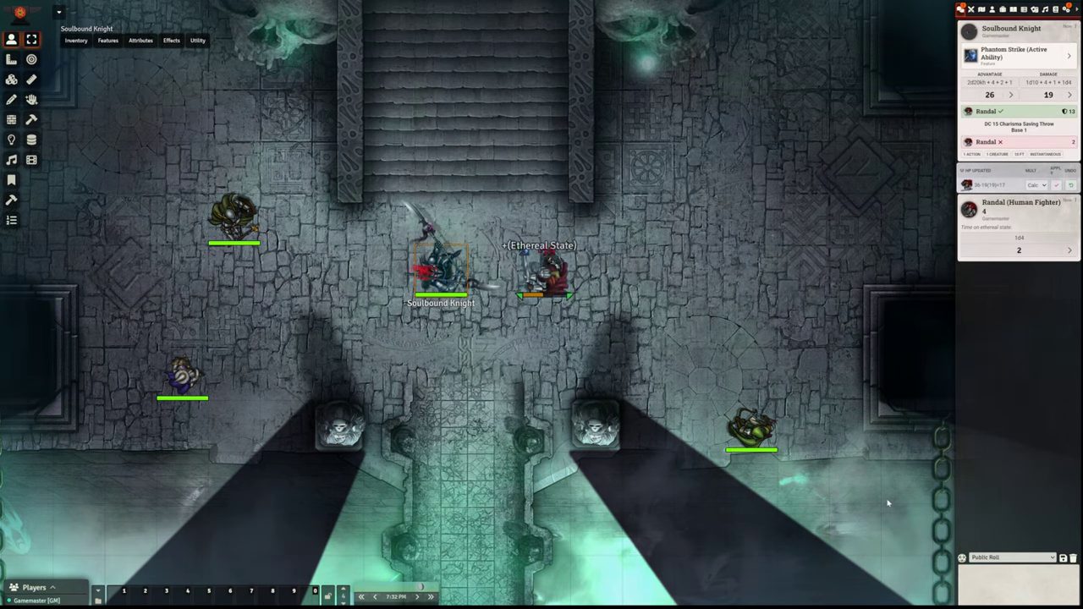
Move the Randal token five squares down and one square left onto the bridge, and select the archer token on the ledge.
left_click(533, 277)
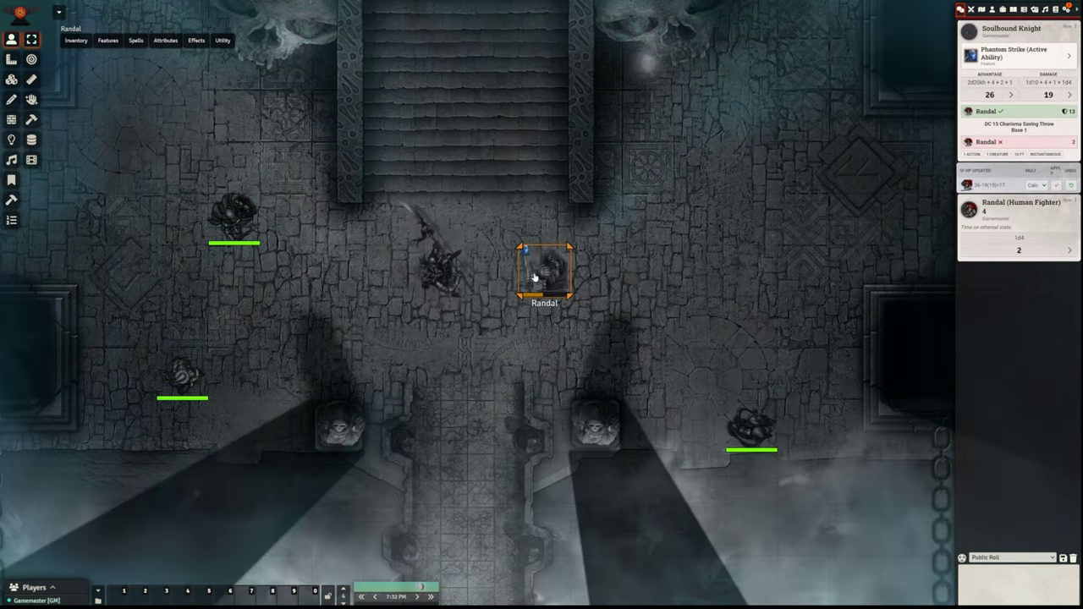
key("Down")
key("Down")
key("Left")
key("Down")
key("Down")
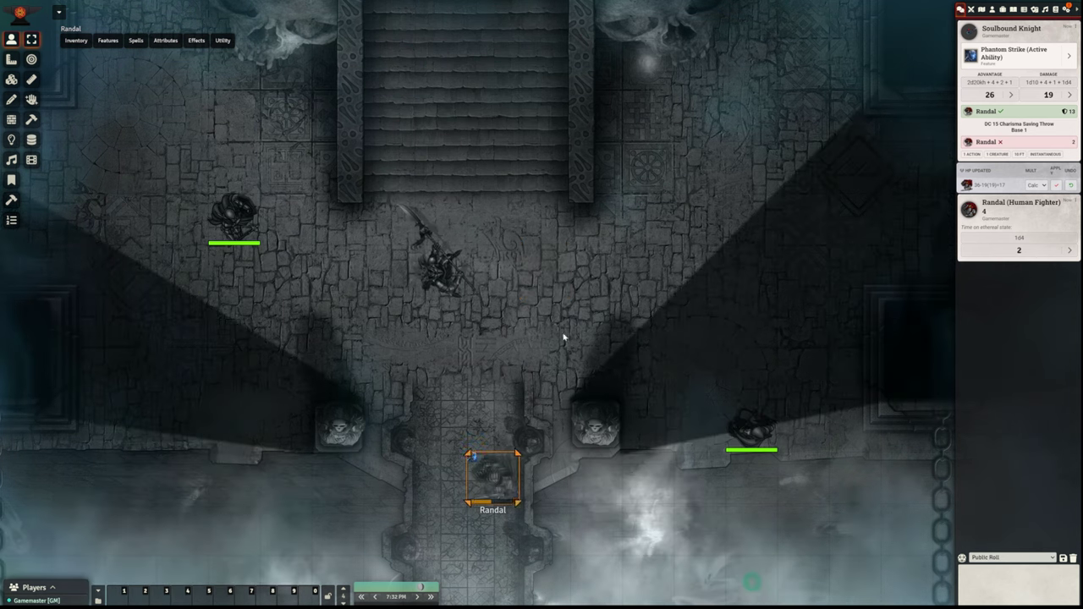
left_click_drag(530, 353, 530, 131)
key("Down")
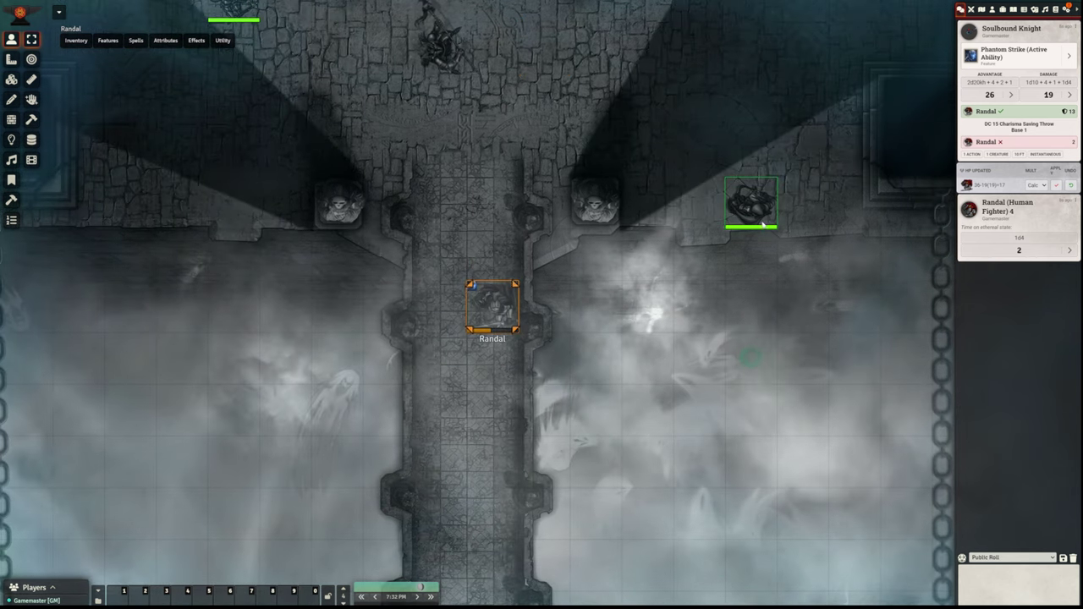
left_click(762, 221)
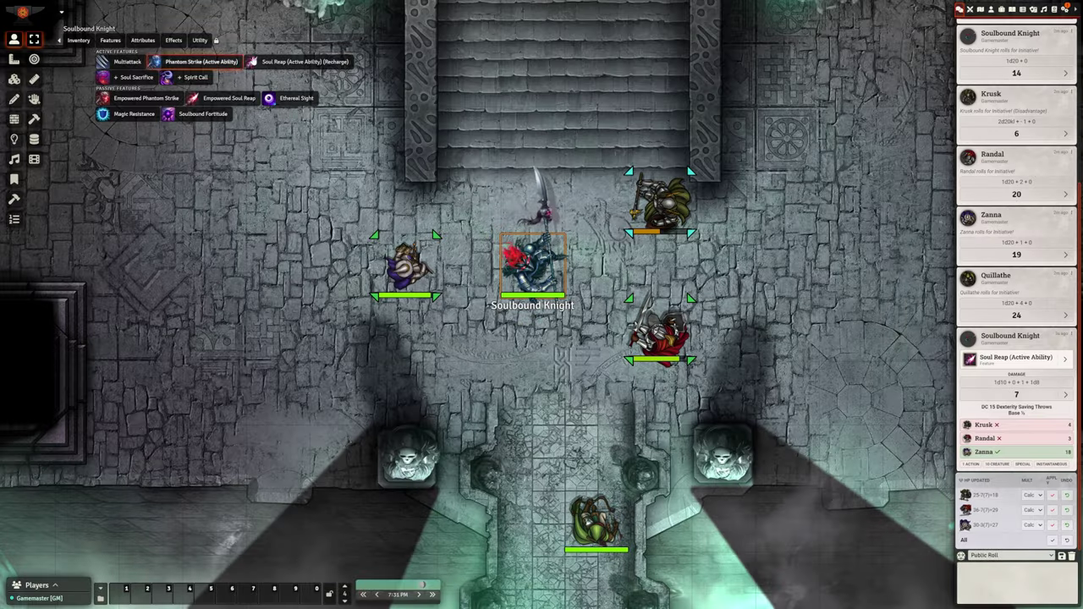
Roll the recharge for the Soulbound Knight's Soul Reap and use it on the three targeted characters, consuming its available usage.
left_click(285, 61)
left_click(286, 62)
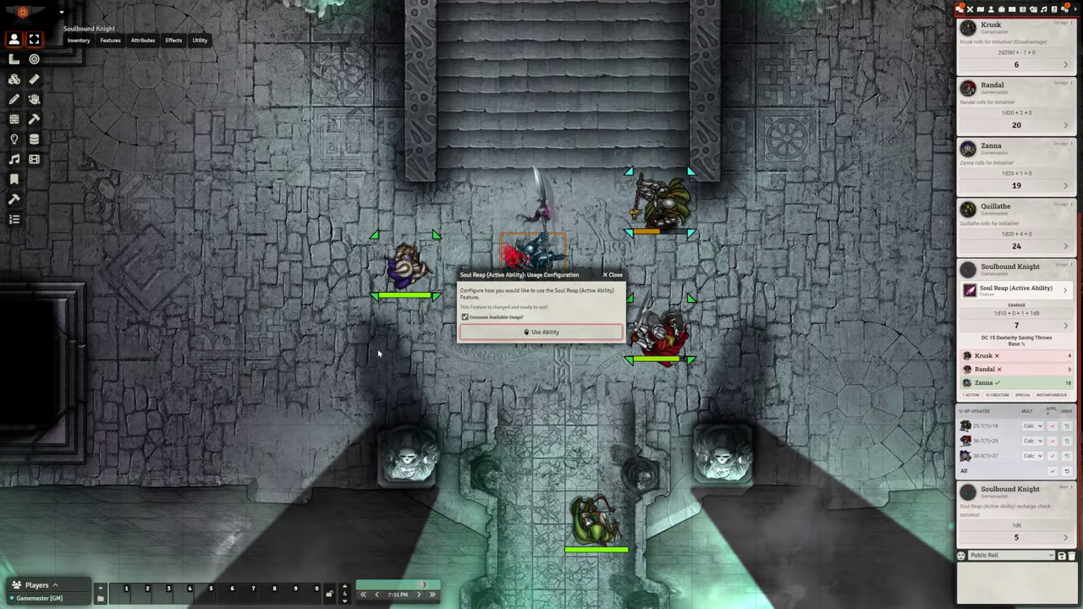
left_click(525, 333)
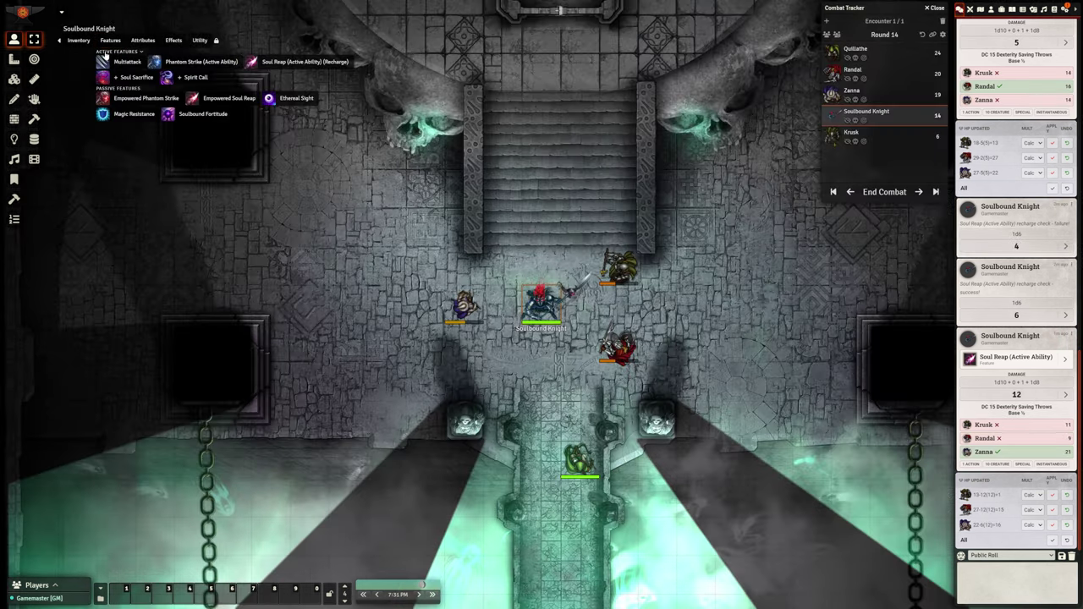
Summon spirits with the Soulbound Knight's Spirit Call and enter two Soul Servants into the encounter with rolled initiative.
left_click(193, 77)
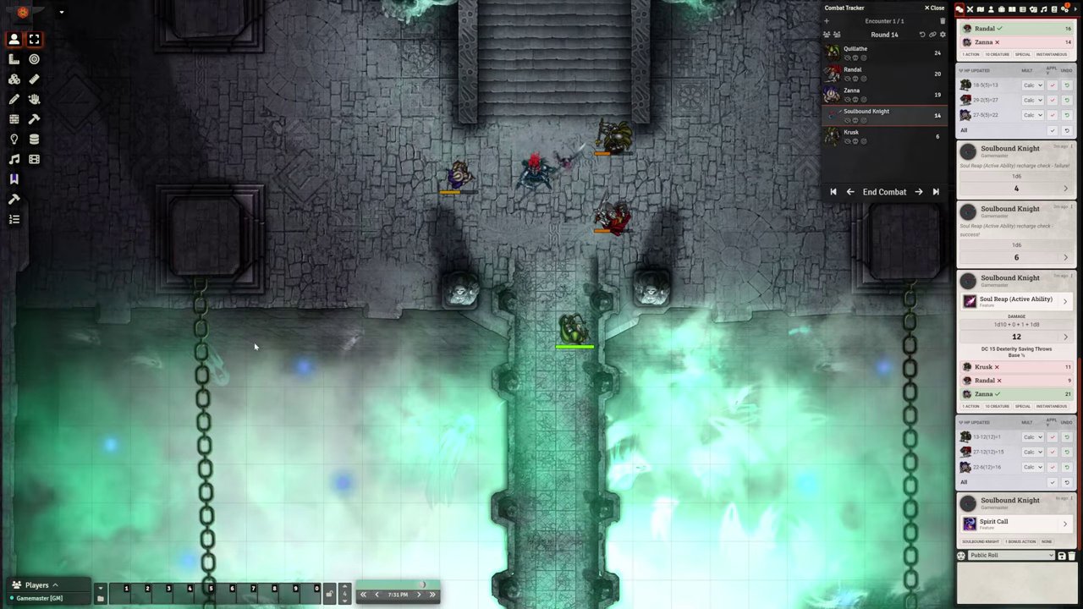
left_click_drag(260, 337, 330, 401)
right_click(302, 366)
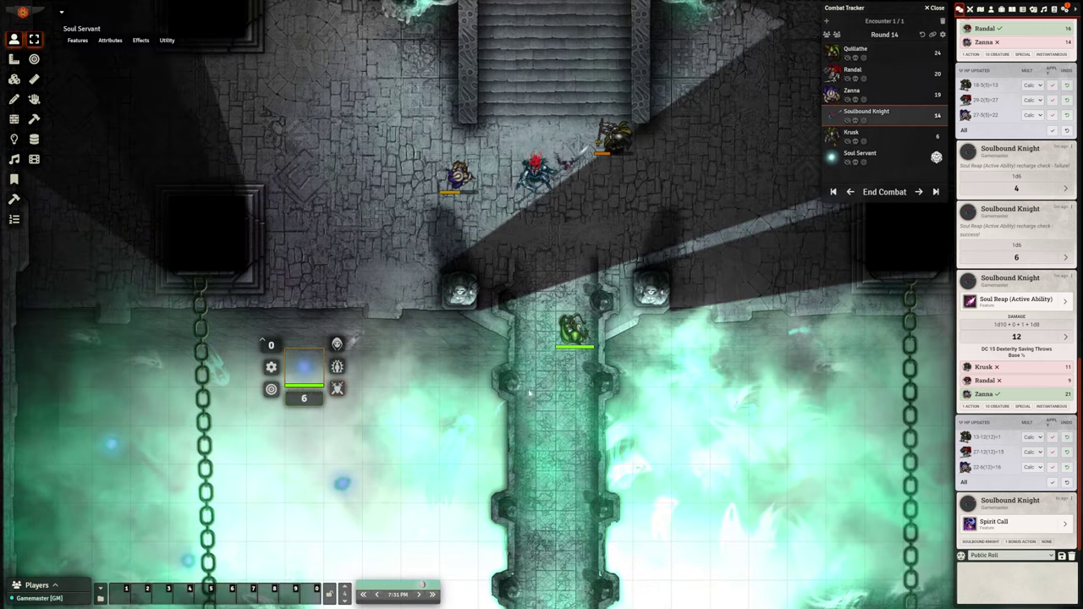
left_click_drag(744, 447, 905, 347)
right_click(884, 367)
left_click(916, 388)
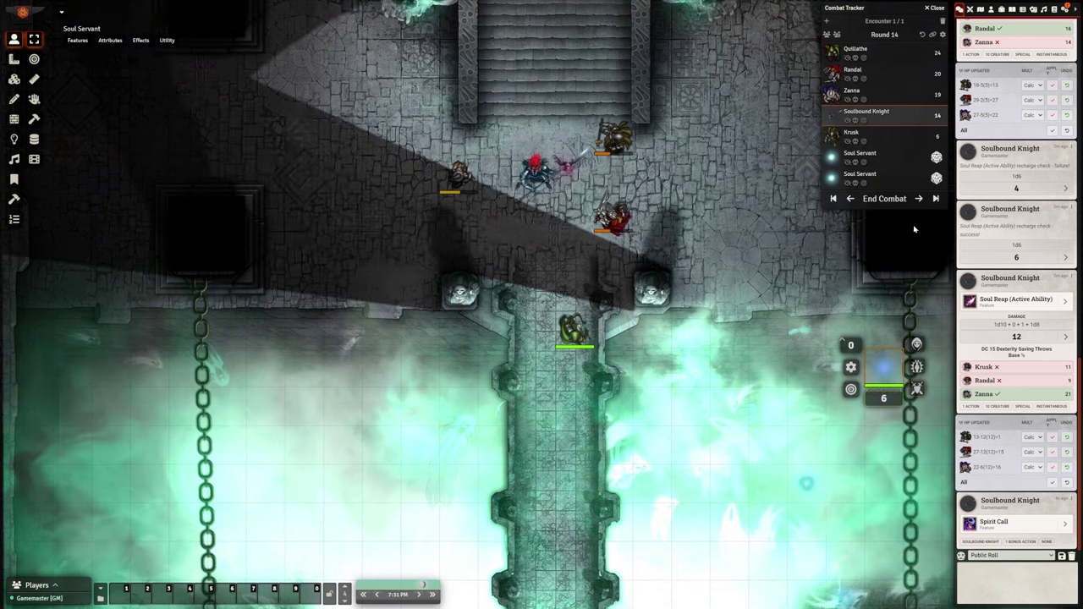
left_click(935, 157)
left_click(936, 178)
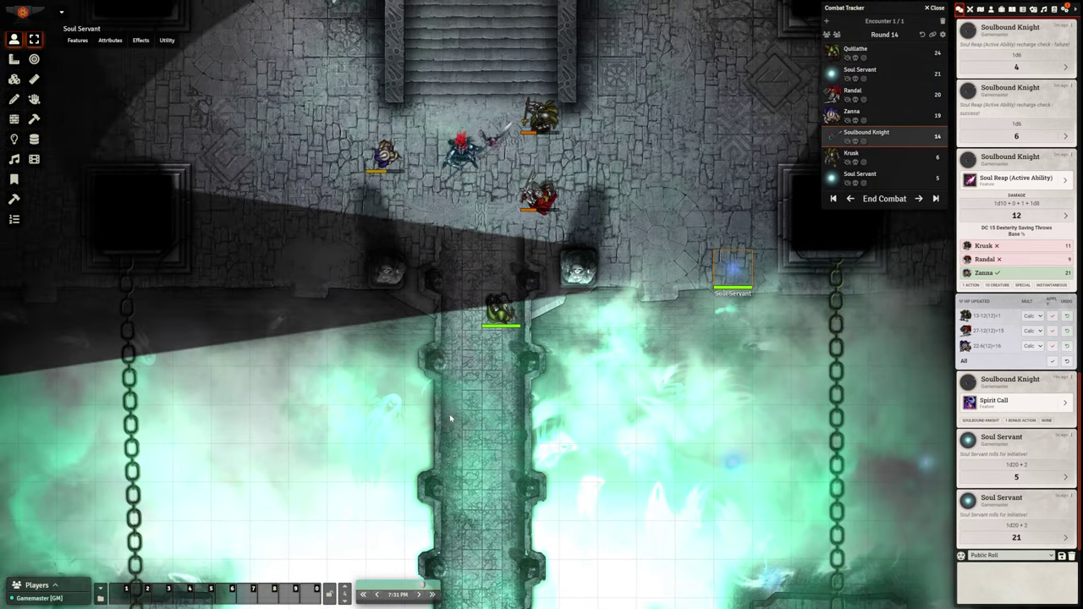
Move the Soul Servant on the west side of the bridge three squares up toward the party.
left_click_drag(190, 396, 273, 311)
key("Up")
key("Up")
key("Up")
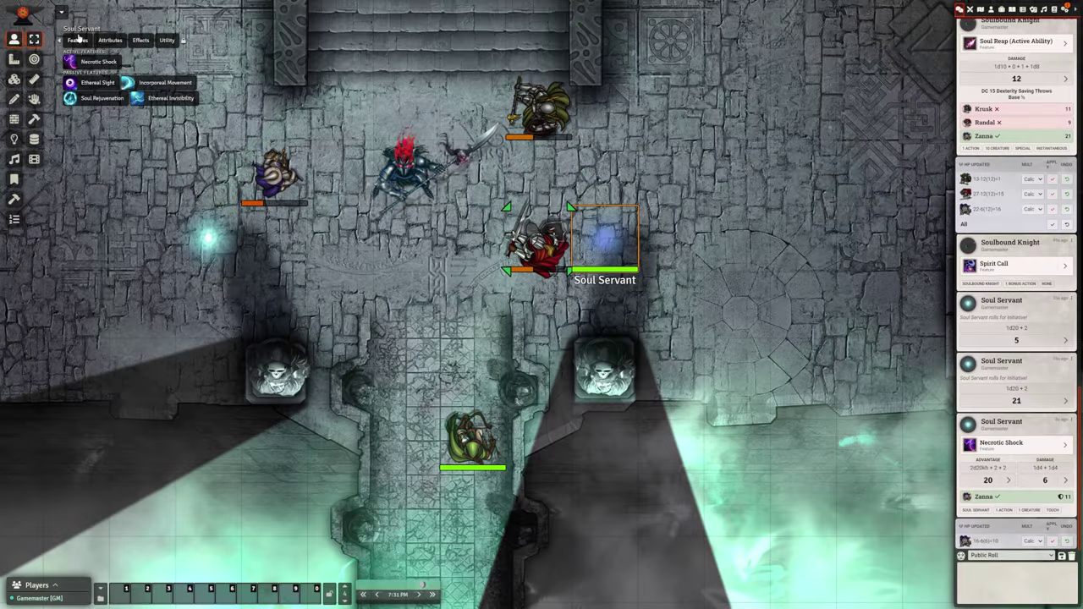
Attack the targeted Randal with the adjacent Soul Servant's Necrotic Shock, rolling with advantage.
left_click(107, 64)
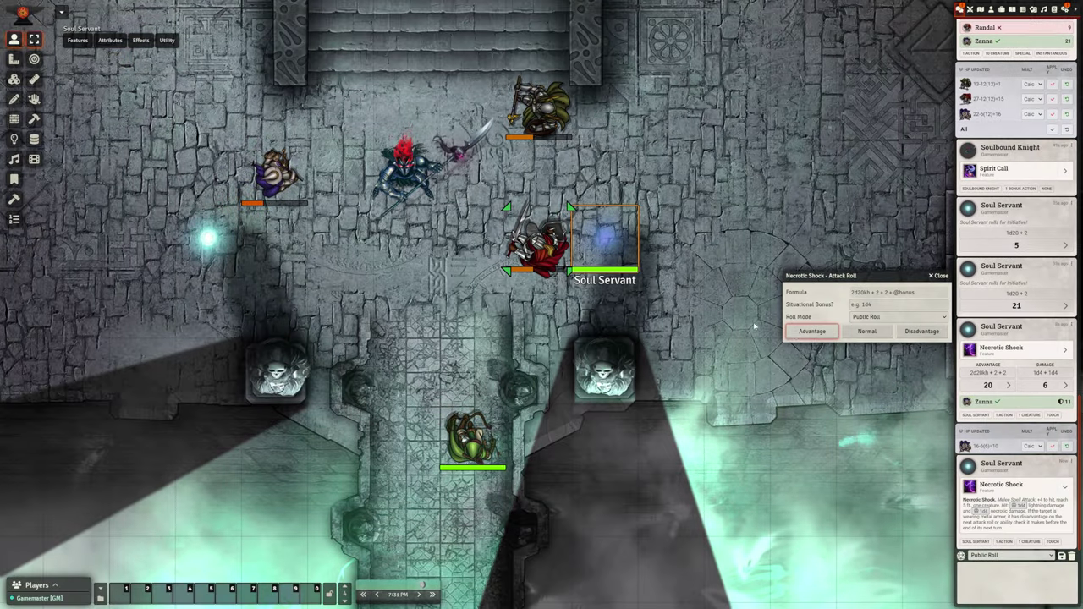
left_click(811, 330)
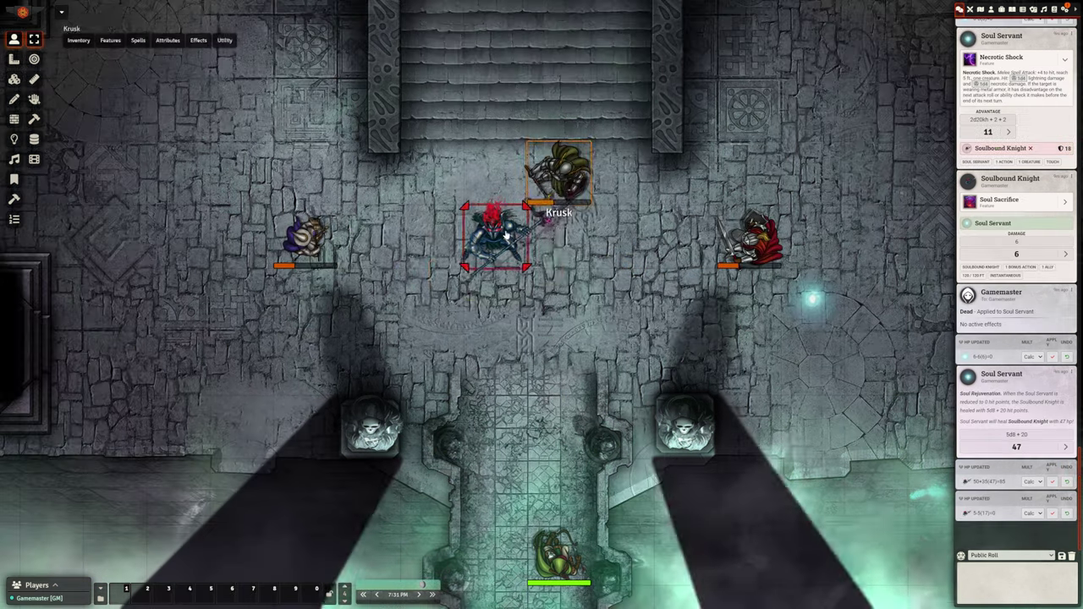
Attack the Soulbound Knight with Krusk's Longsword, rolling with advantage.
right_click(495, 230)
left_click(559, 173)
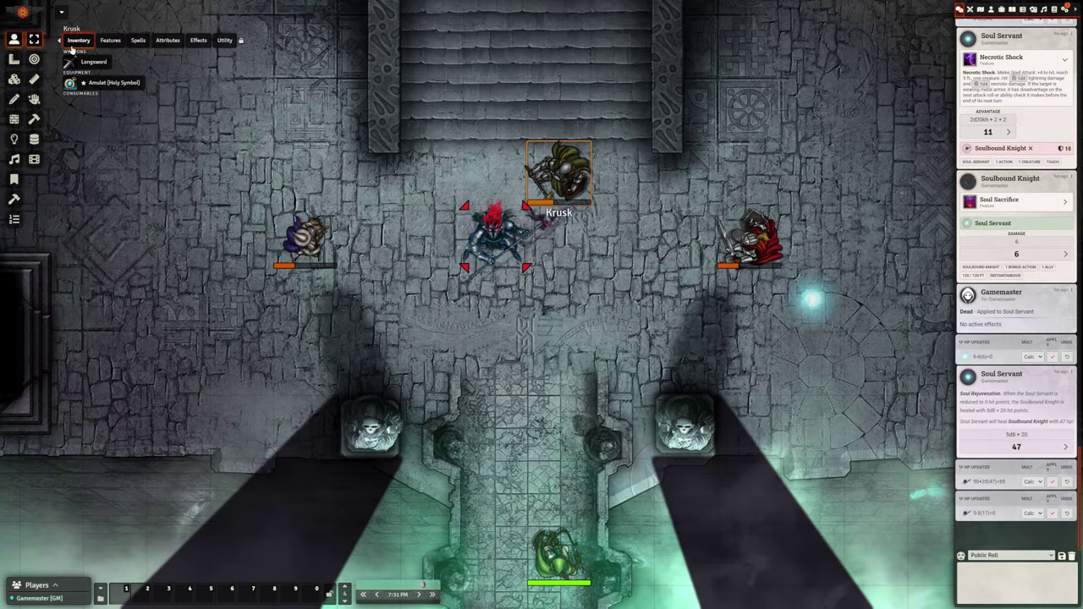
left_click(85, 63)
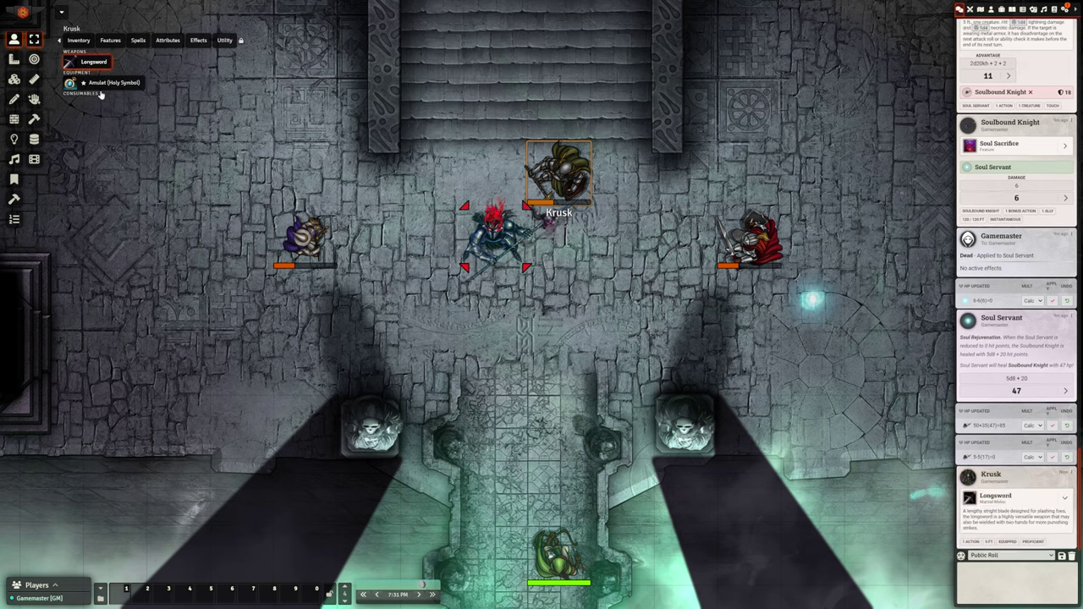
left_click(814, 331)
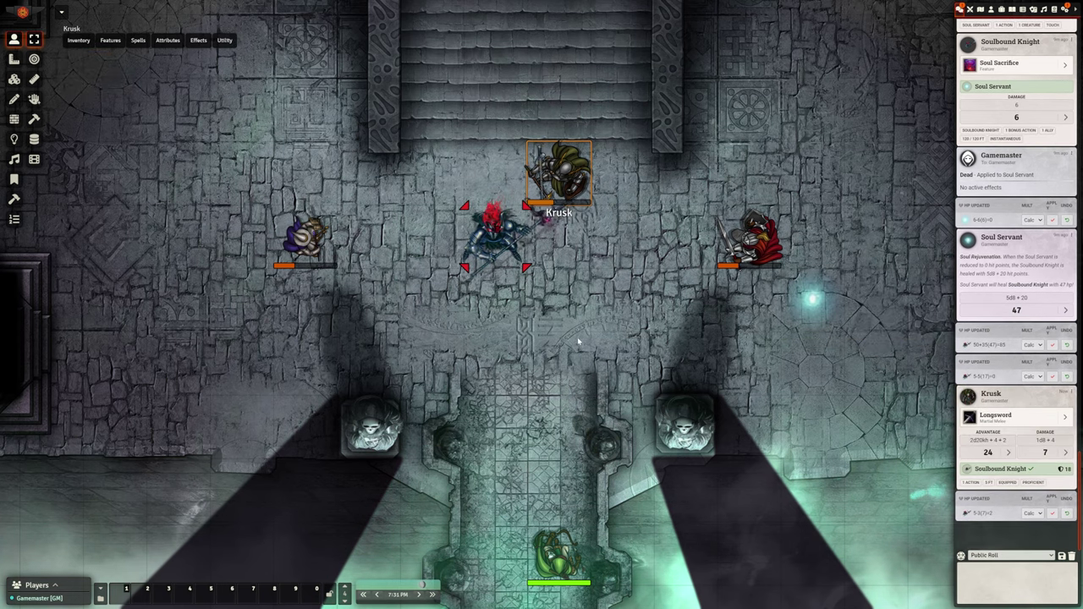
Make a second Longsword attack with Krusk on the Soulbound Knight with advantage, and select the knight to check its condition.
left_click(500, 242)
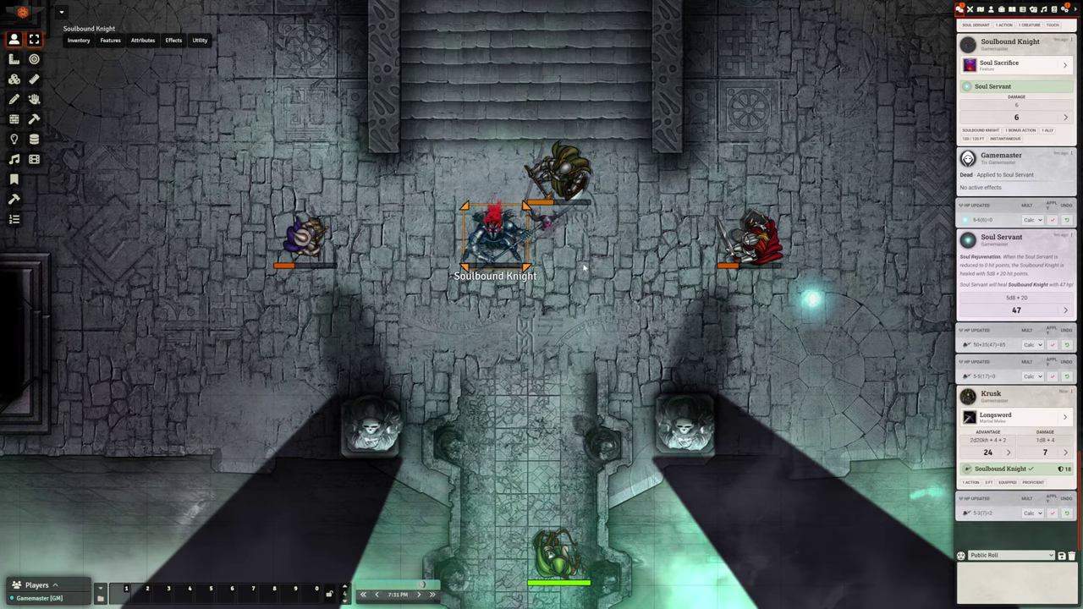
left_click(563, 181)
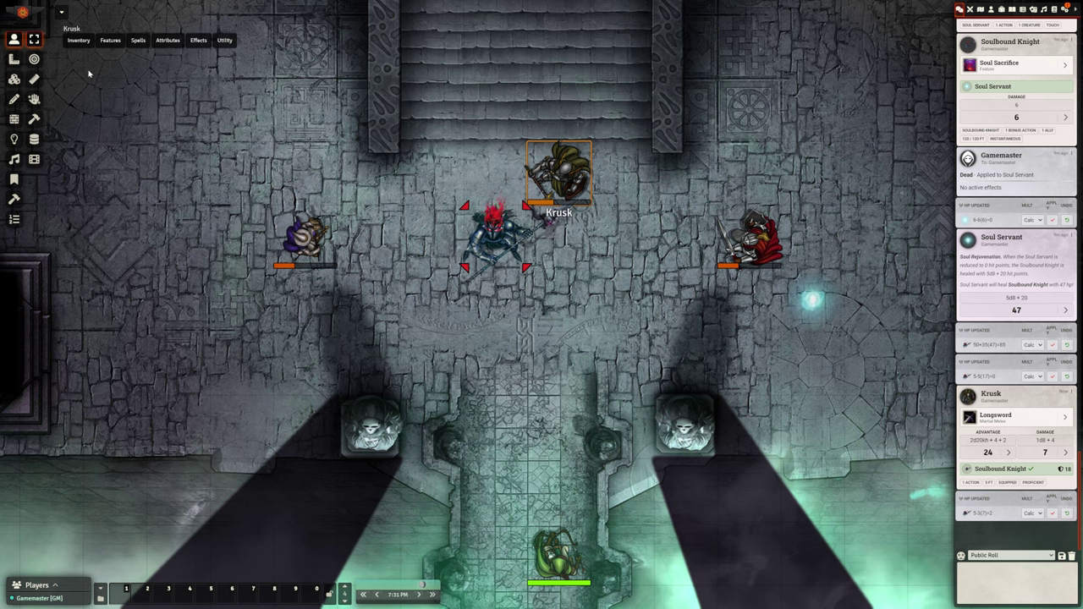
left_click(84, 63)
left_click(812, 330)
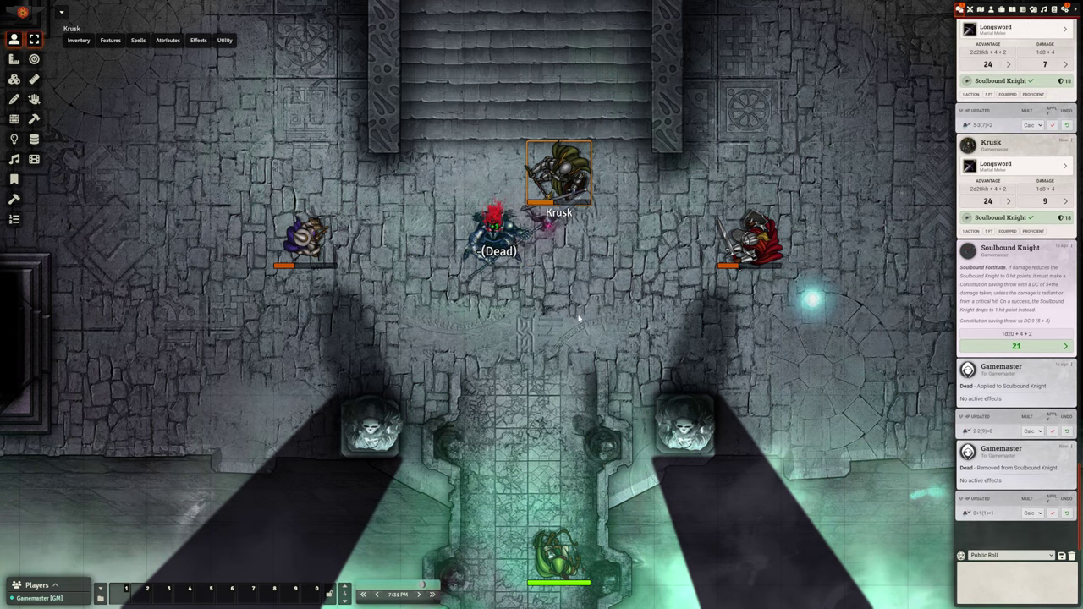
left_click(495, 254)
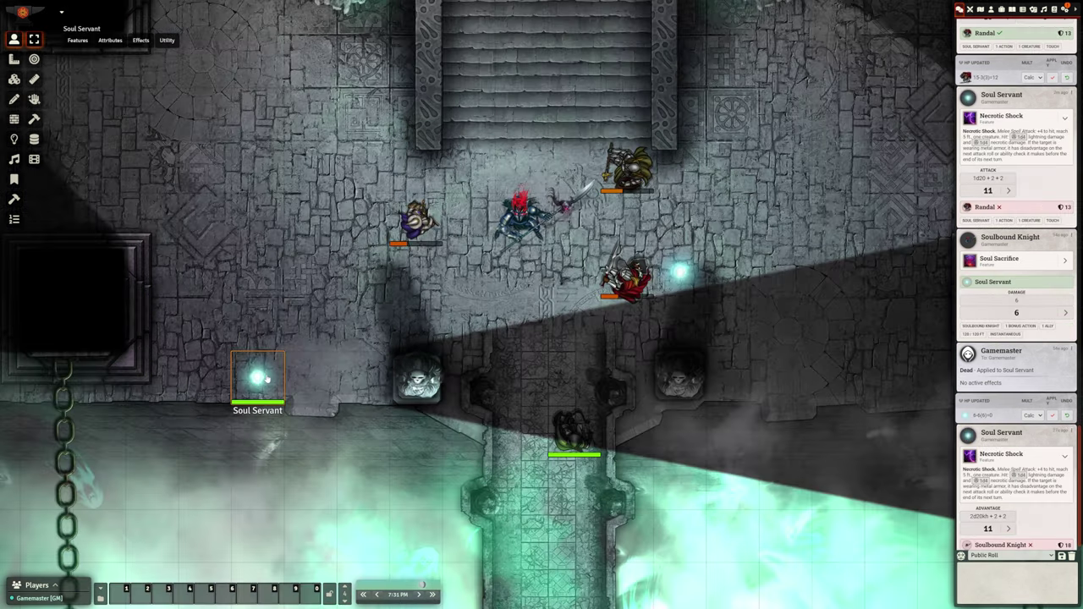
Target the Soul Servant near the western ledge and use the Soulbound Knight's Soul Sacrifice on it.
left_click(520, 373)
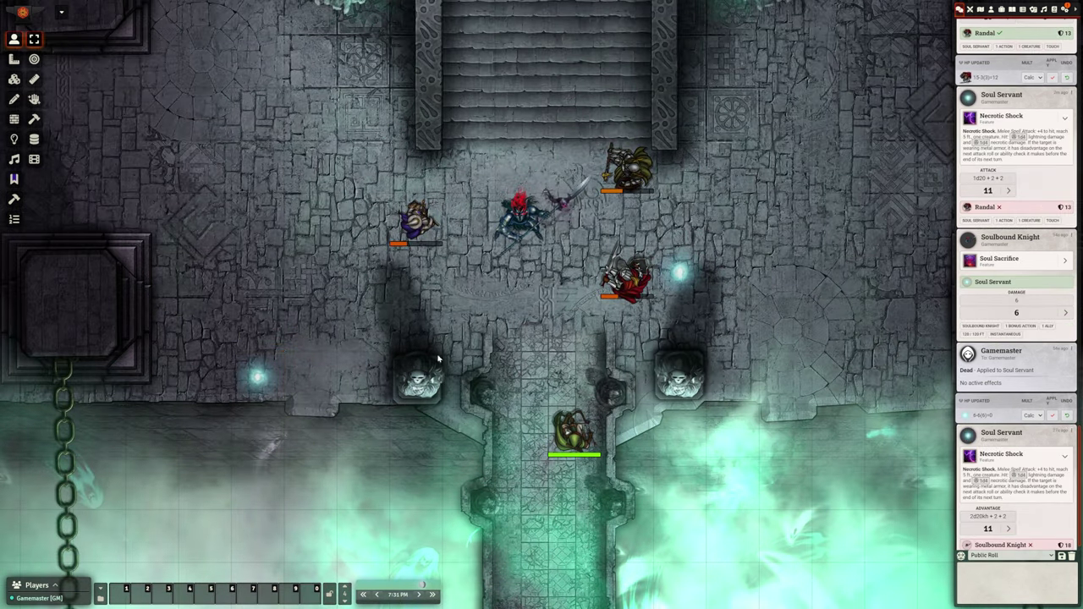
left_click(250, 387)
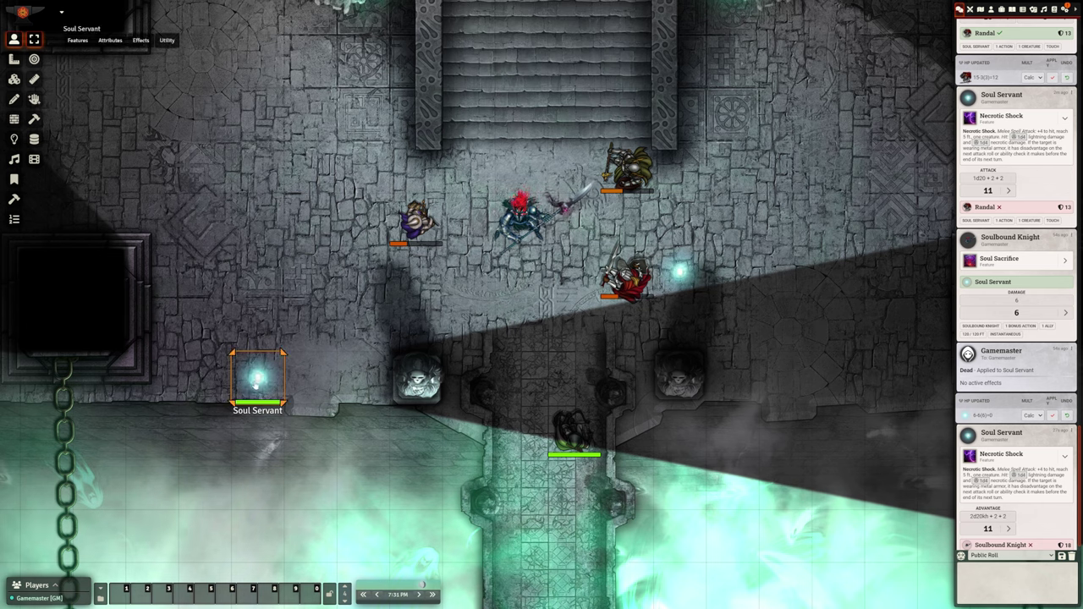
left_click(518, 245)
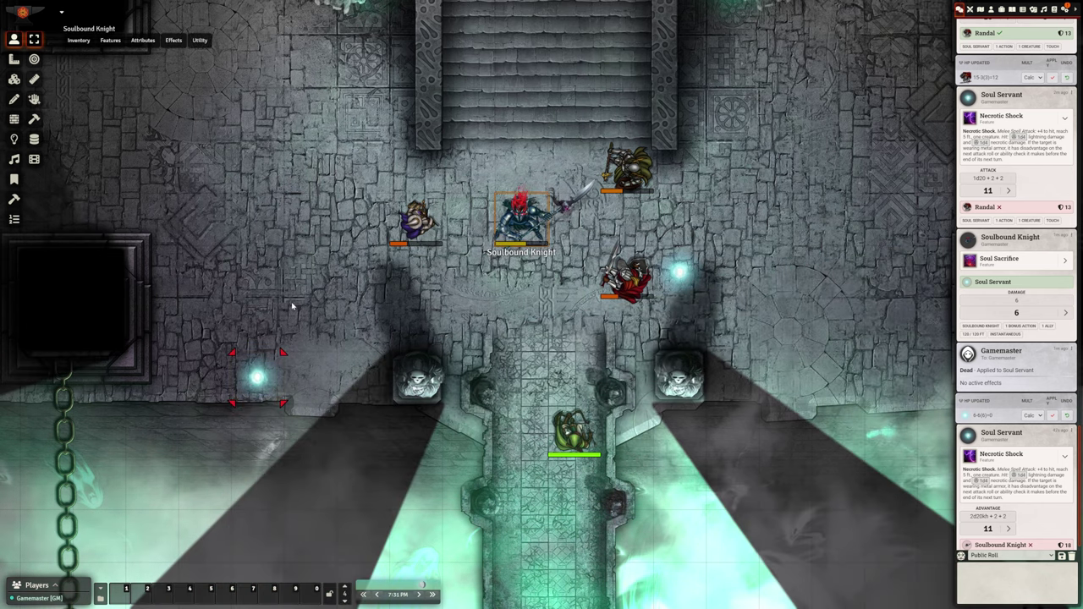
mouse_move(113, 42)
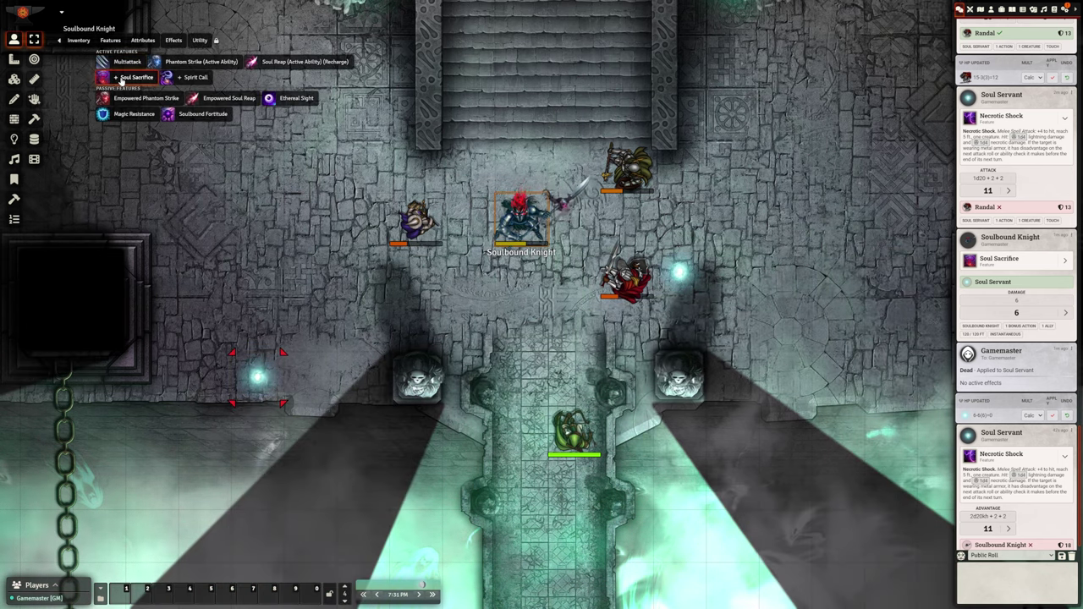
left_click(131, 77)
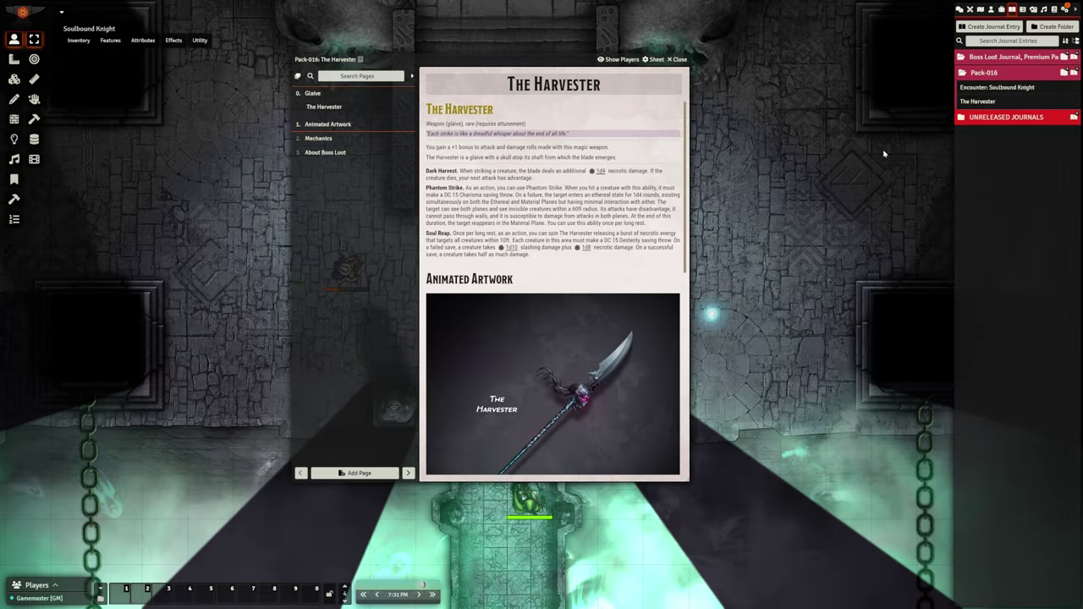
Read through The Harvester journal, covering the glaive's abilities, its animated artwork and the mechanics notes.
scroll(604, 261, "down", 5)
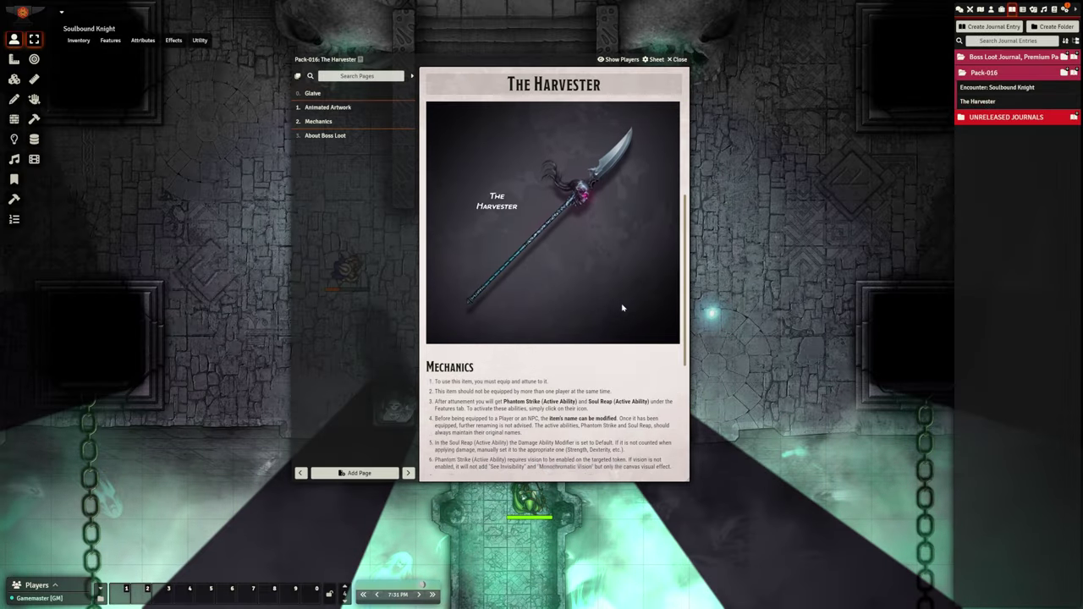
scroll(553, 288, "down", 2)
scroll(554, 288, "up", 3)
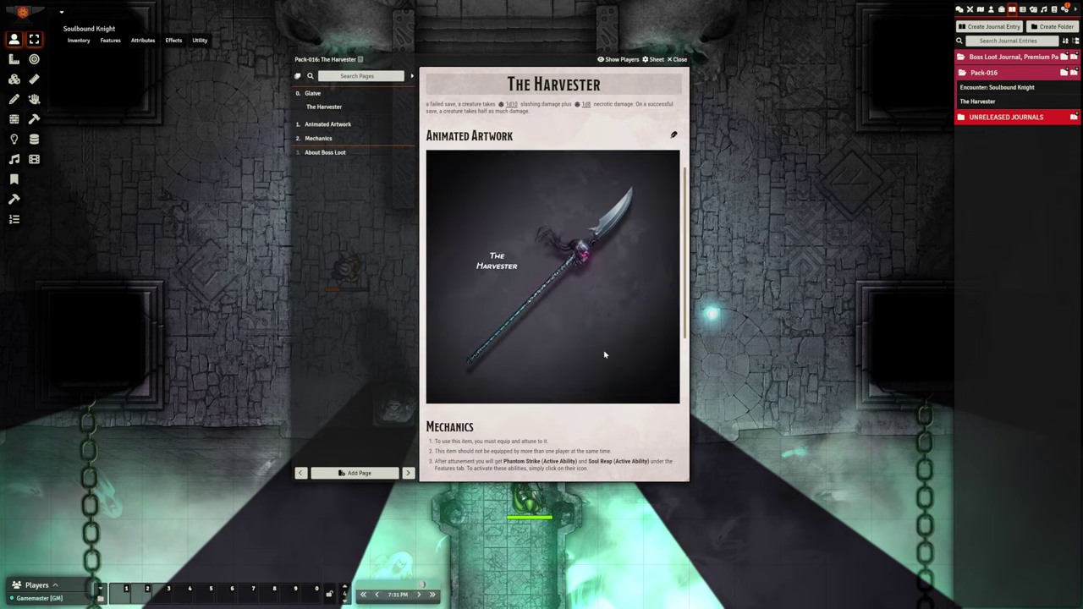
scroll(604, 355, "up", 5)
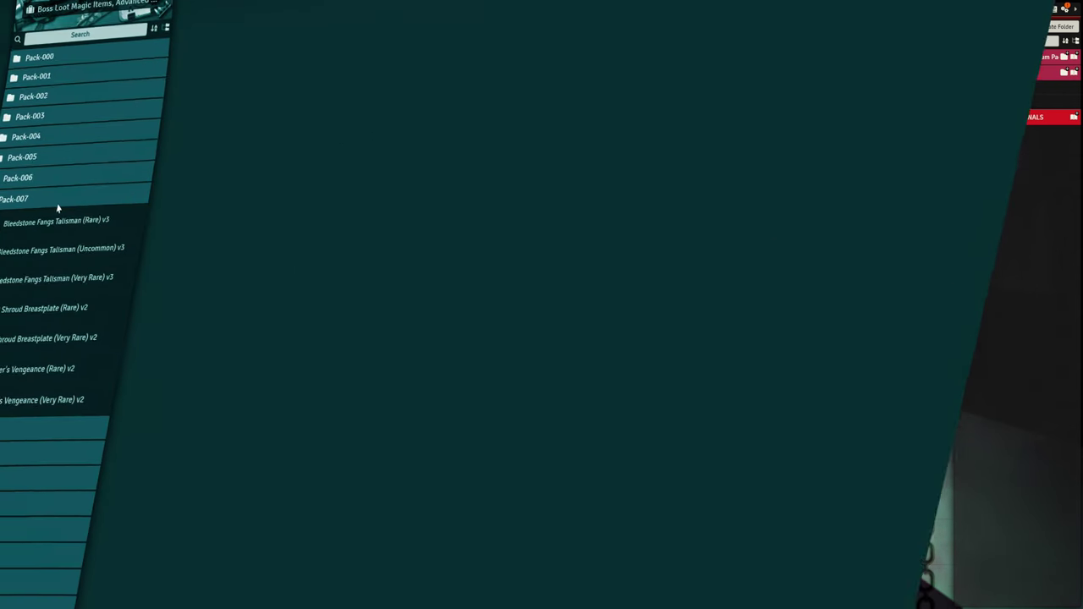
Browse the Boss Loot Magic Items compendium, opening Bloodseeker's Vengeance (Rare), the four Pack-008 items and the contents of Pack-009.
left_click(40, 369)
left_click(52, 428)
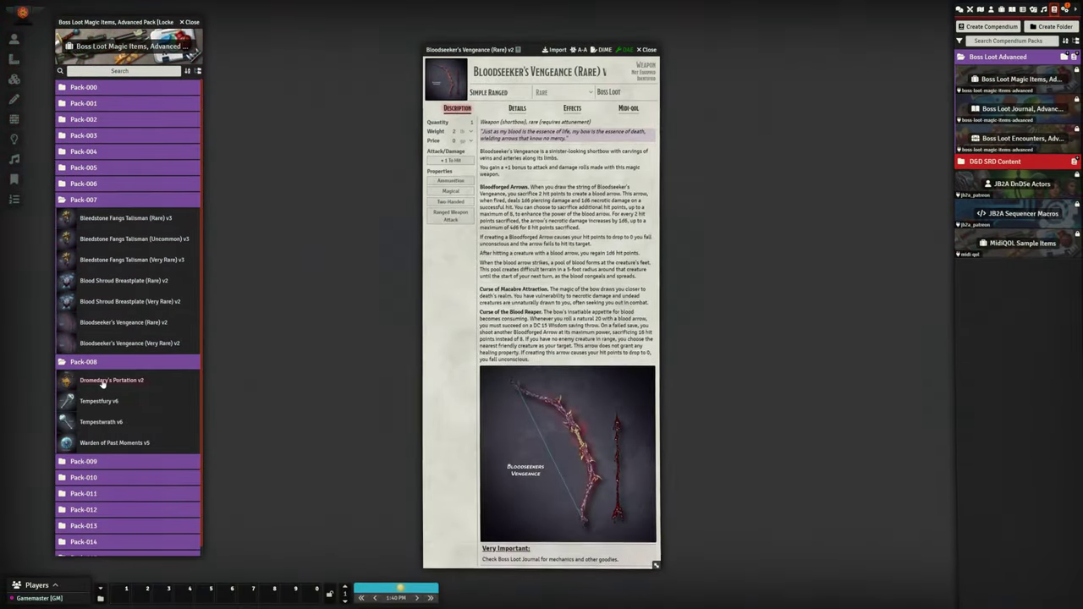
left_click(102, 382)
left_click(105, 405)
left_click(109, 425)
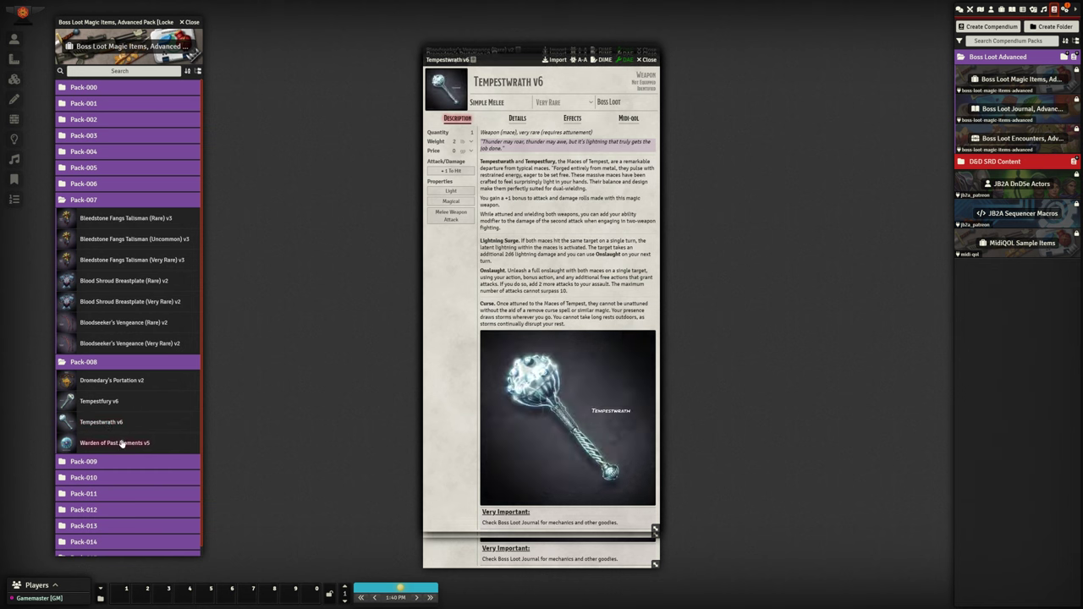
left_click(118, 442)
left_click(118, 461)
scroll(135, 423, "down", 3)
left_click(115, 407)
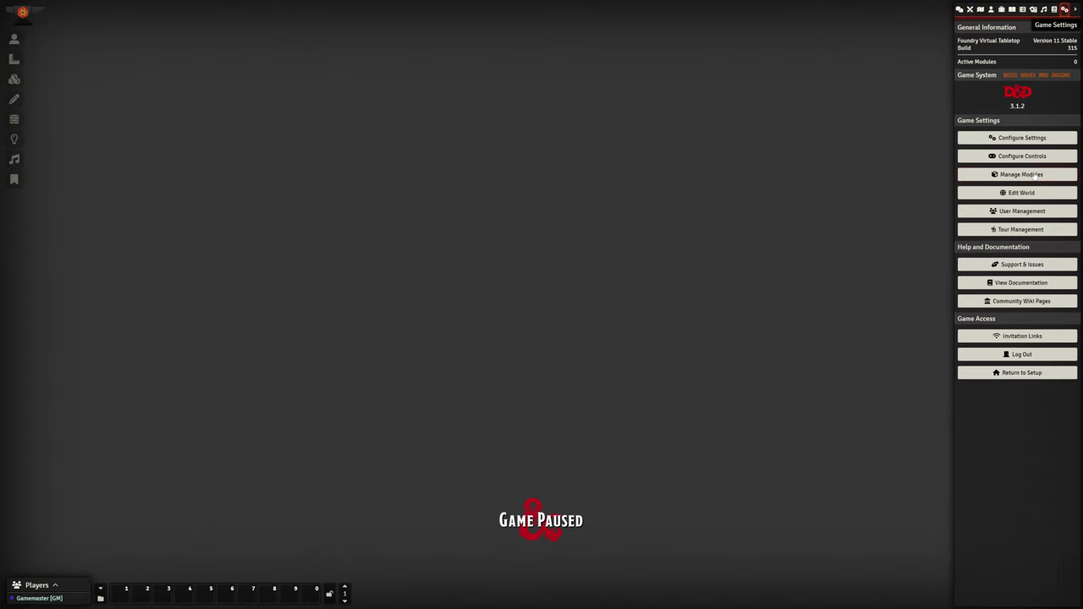
Enable the Boss Loot Automation Advanced Pack module together with its required dependencies in the module management.
left_click(1033, 175)
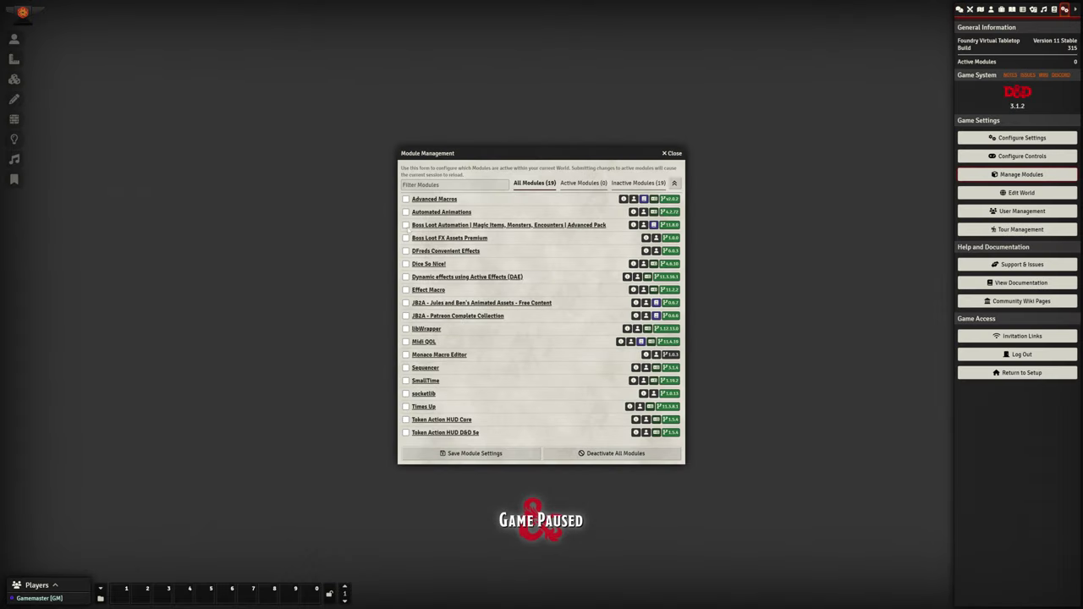
left_click(406, 225)
left_click(508, 389)
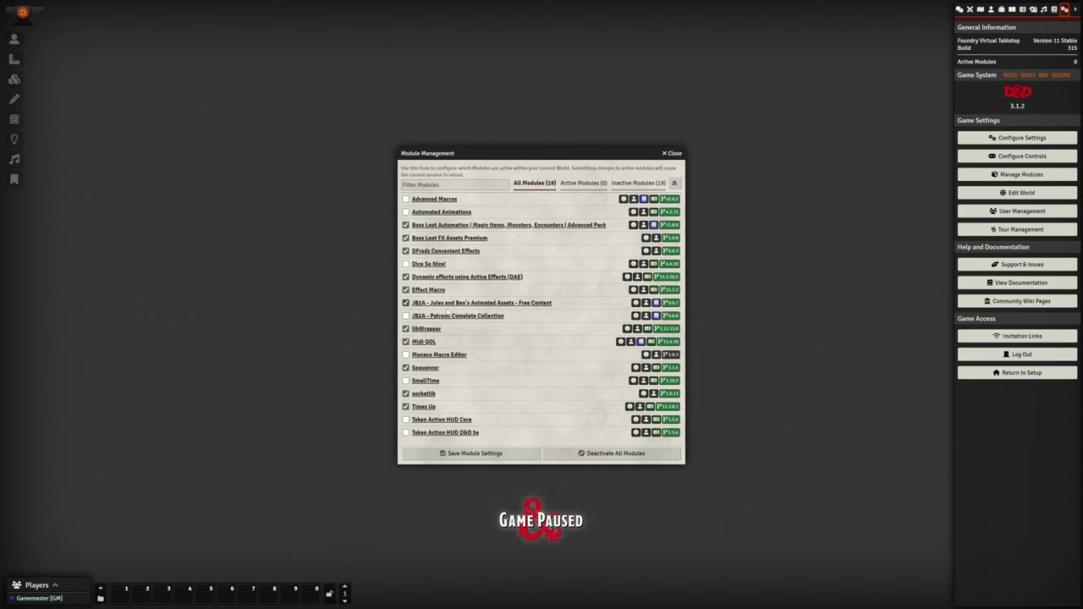
Save the module activation settings and reload the application.
left_click(515, 455)
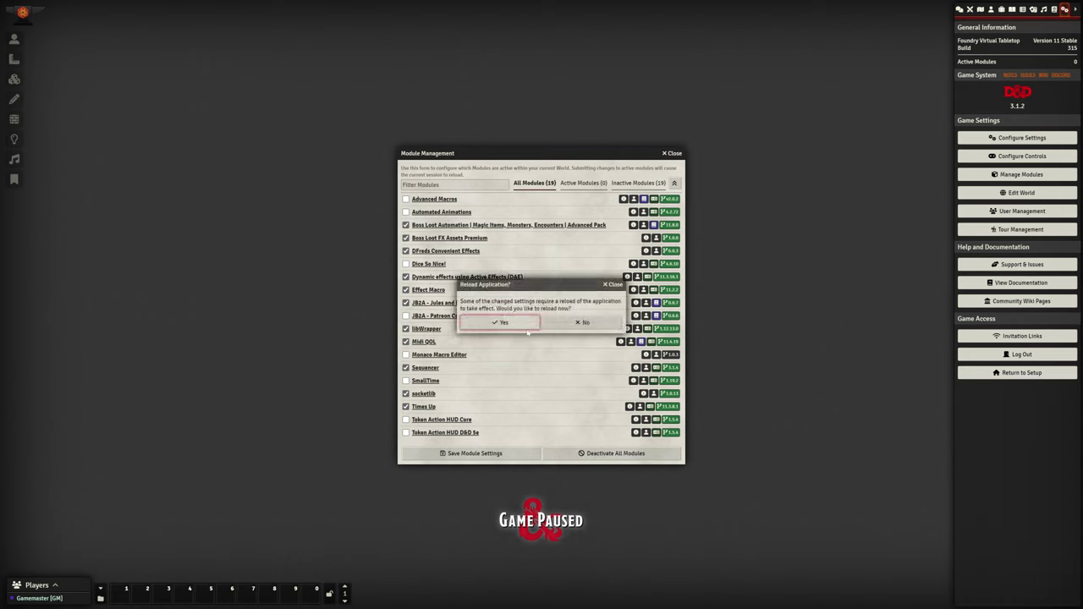
left_click(502, 323)
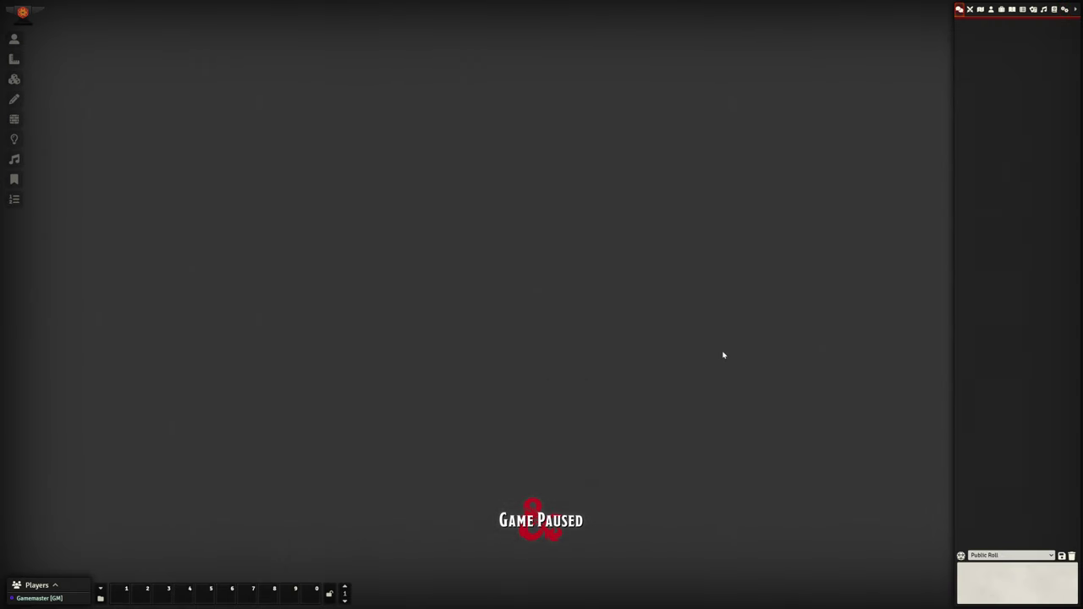
Optimize the Midi-QOL settings for Boss Loot in the Advanced Pack's game settings and save the changes.
left_click(1063, 10)
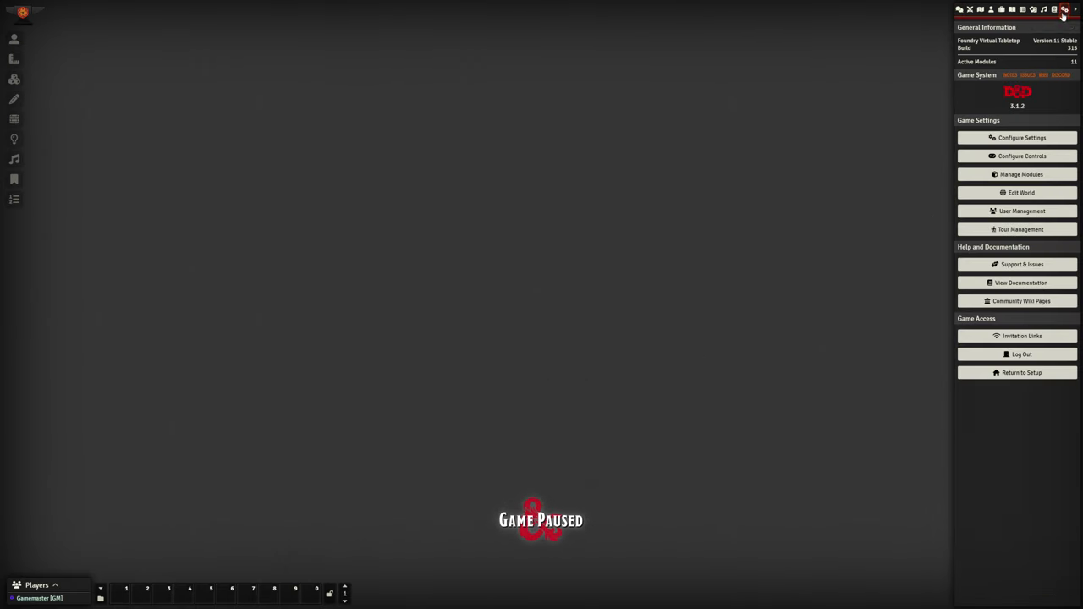
left_click(1022, 140)
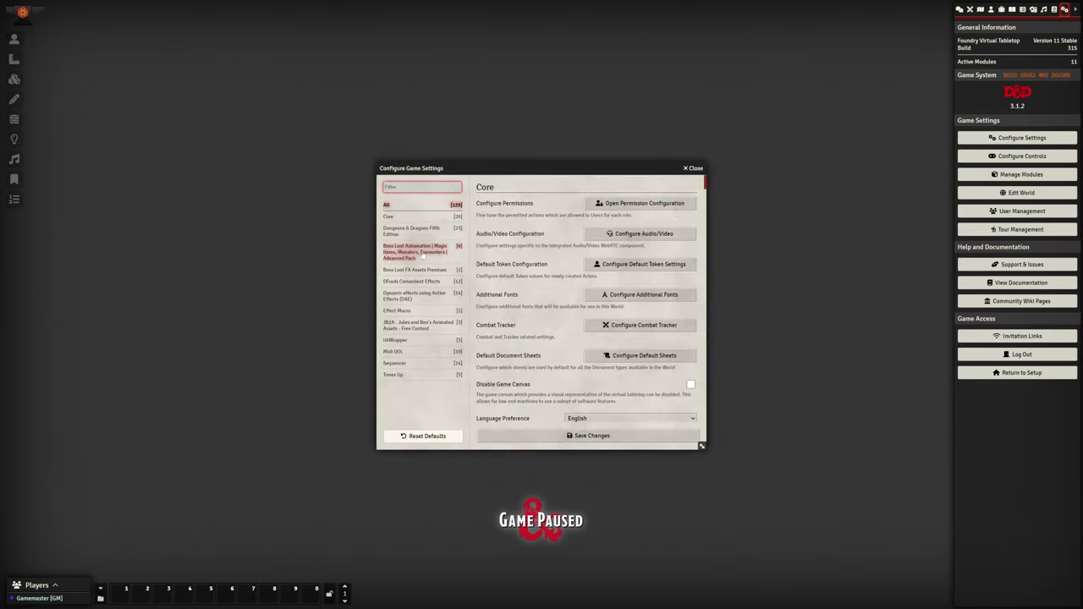
left_click(415, 254)
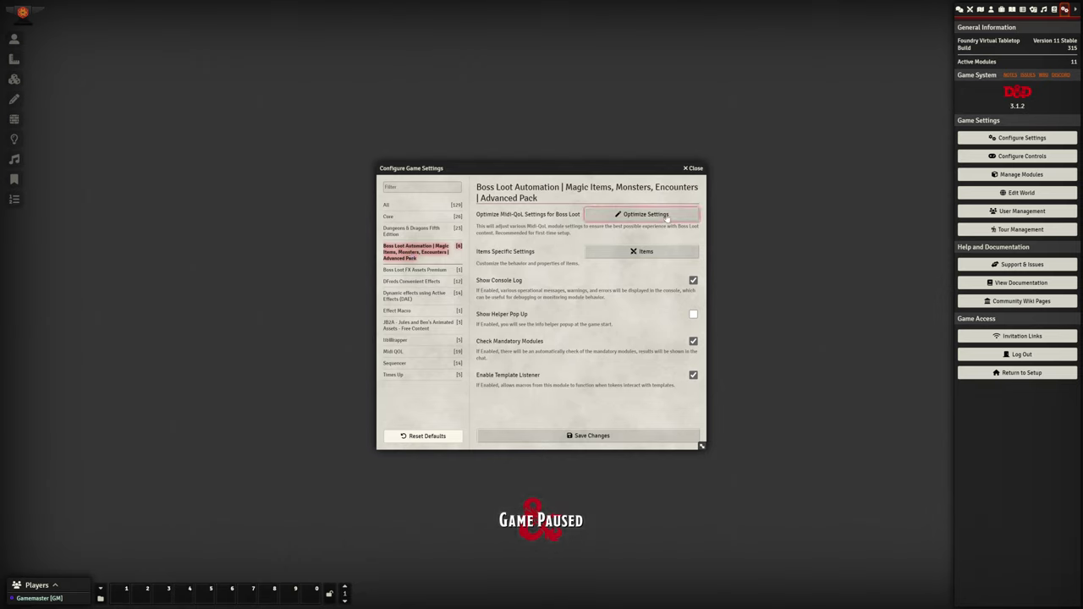
left_click(665, 215)
left_click(511, 351)
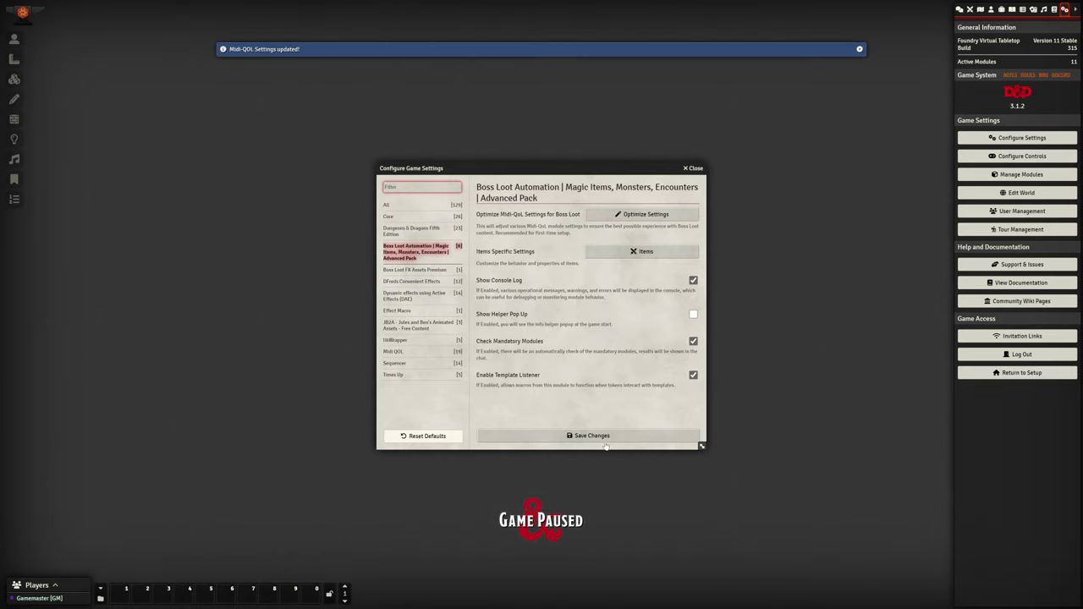
left_click(604, 437)
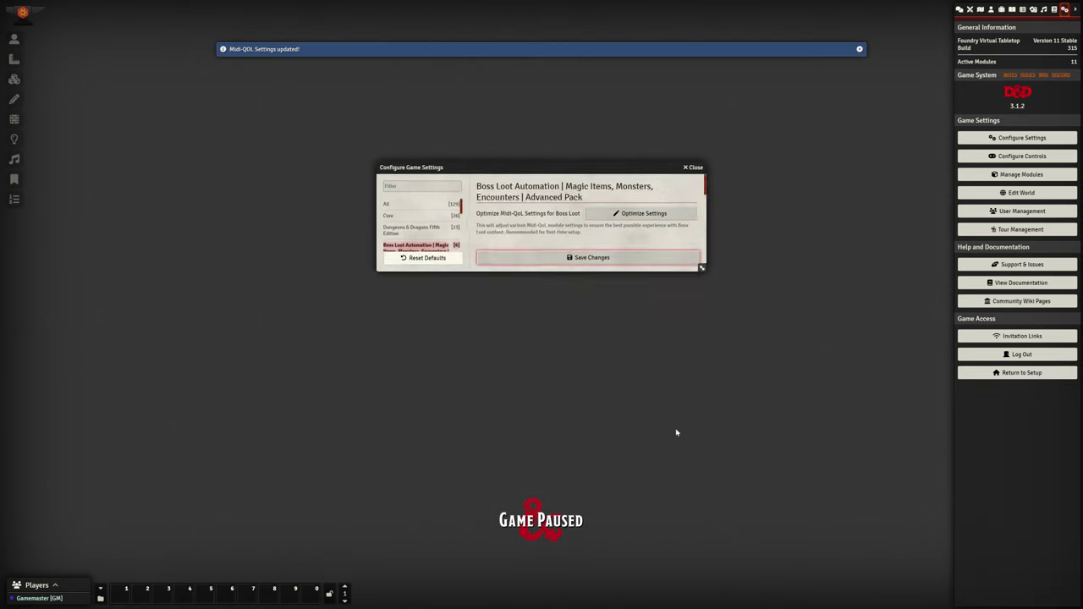
Import the full Soulbound Knight adventure from the Boss Loot Encounters compendium's 003 Encounter folder.
left_click(1053, 9)
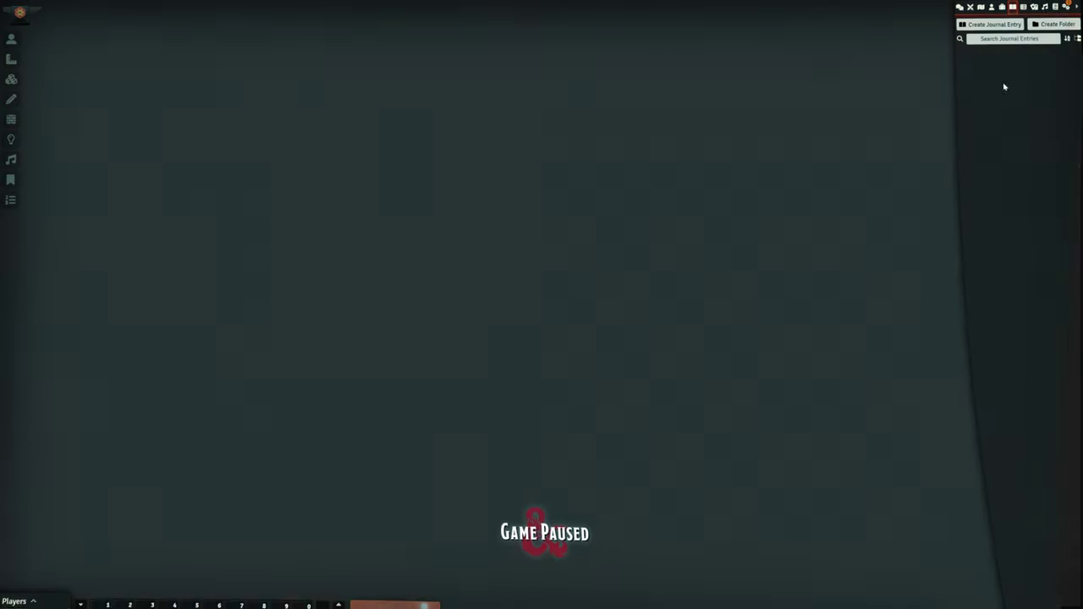
left_click(1059, 10)
left_click(1050, 9)
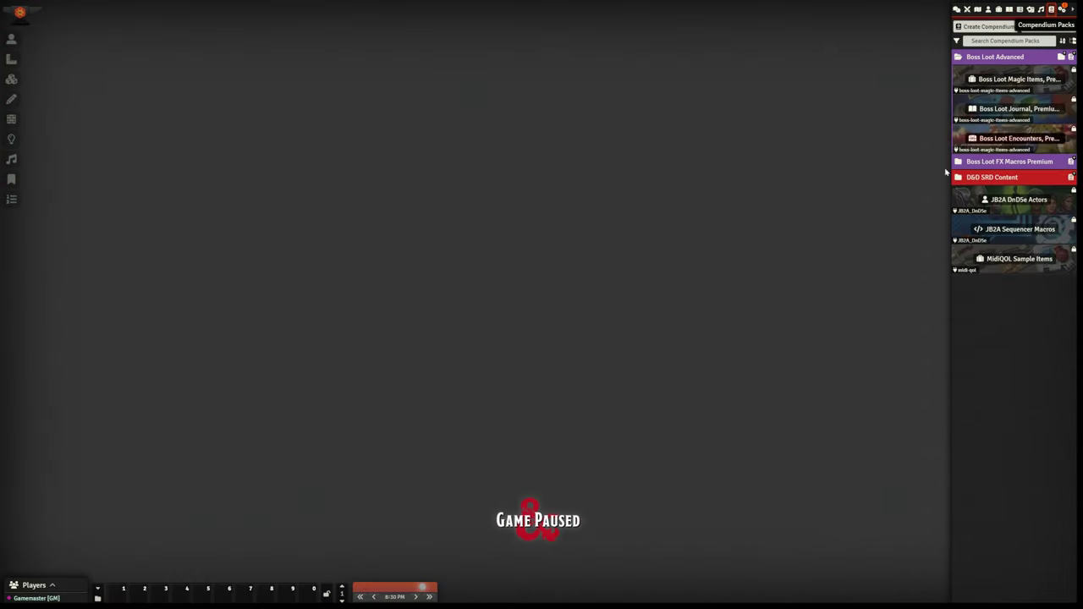
left_click(1019, 139)
left_click(104, 154)
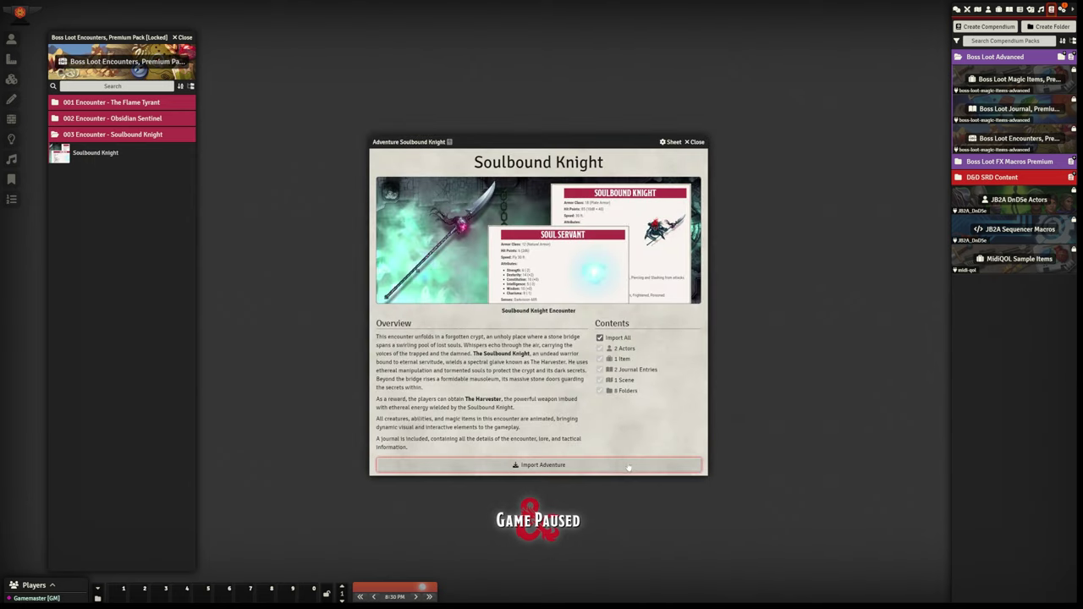
left_click(612, 465)
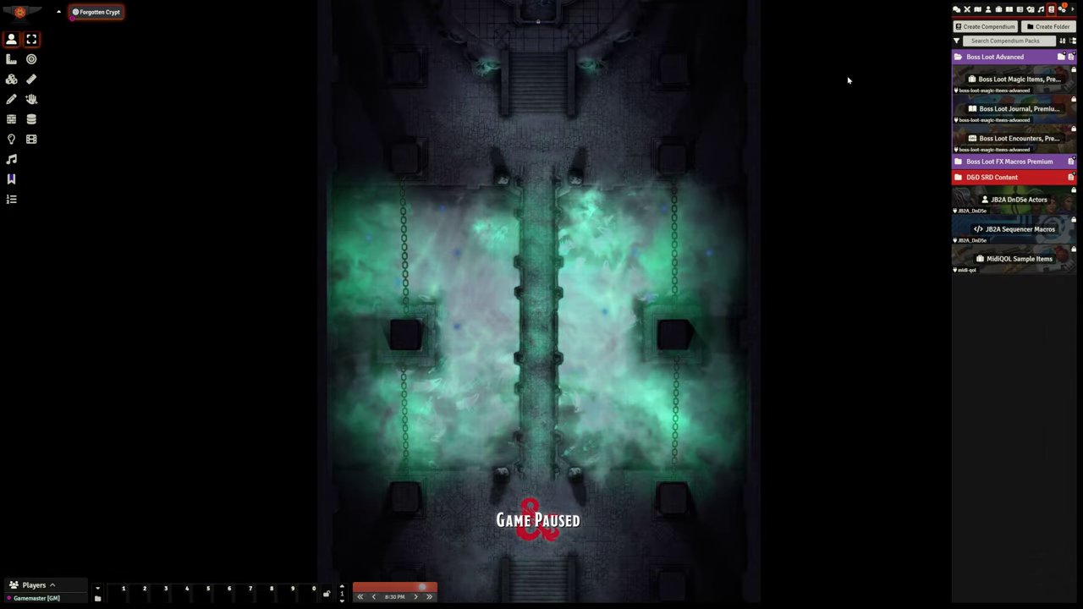
Check the imported scene, actor, item and journal folders, including the Pack-016 items.
left_click(978, 10)
left_click(1011, 72)
left_click(988, 9)
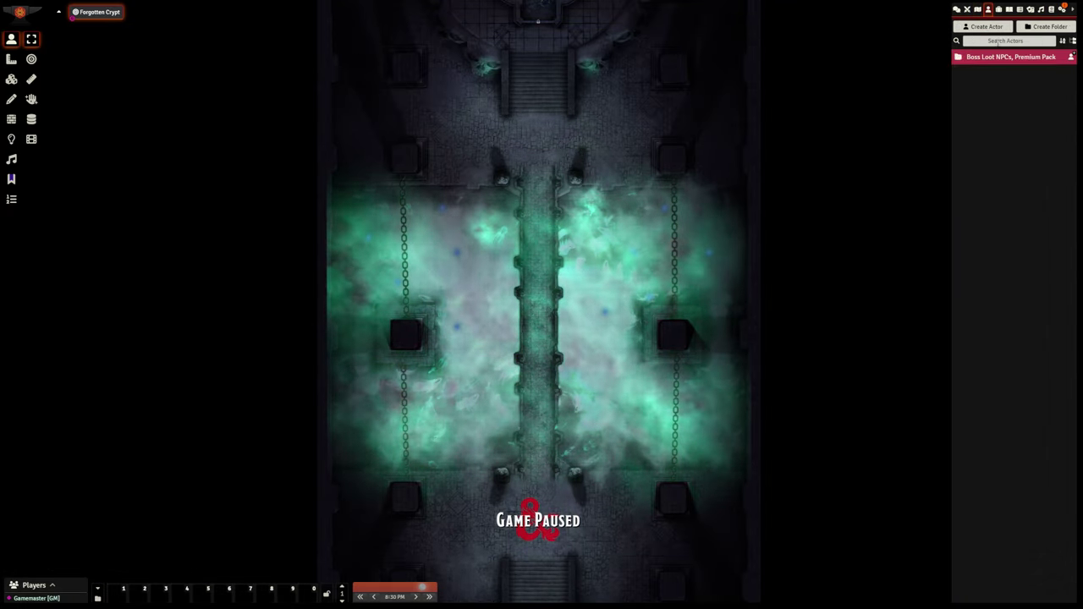
left_click(998, 57)
left_click(997, 75)
left_click(998, 9)
left_click(1007, 56)
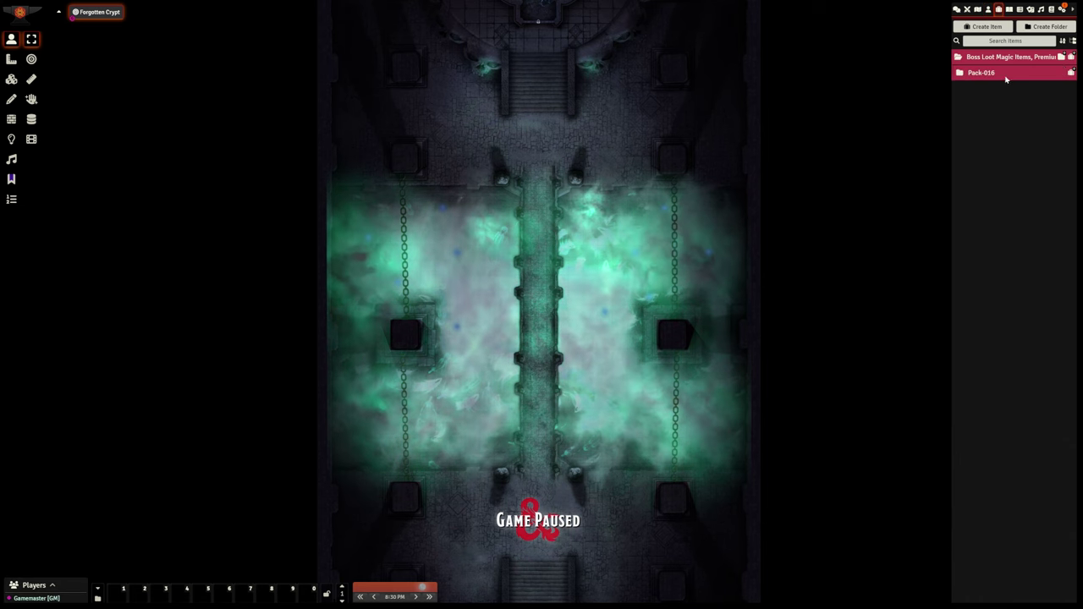
left_click(1006, 73)
left_click(1009, 9)
left_click(1002, 57)
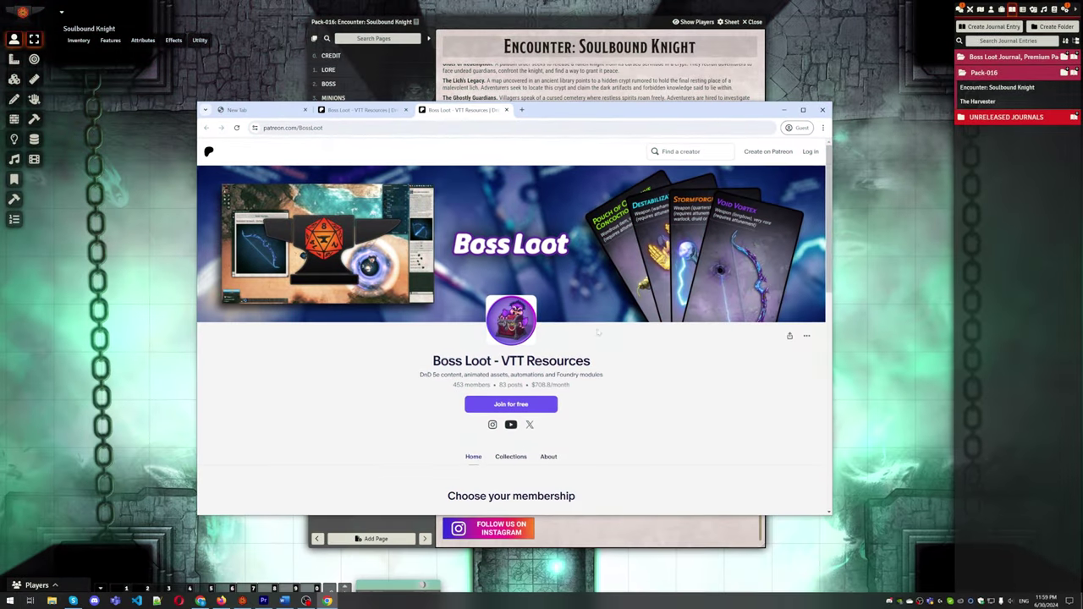
Switch to the Boss Loot Patreon page in the browser and review the Loot Seeker, Loot Collector and Legendary Looters membership tiers.
scroll(511, 338, "down", 1)
scroll(448, 310, "down", 3)
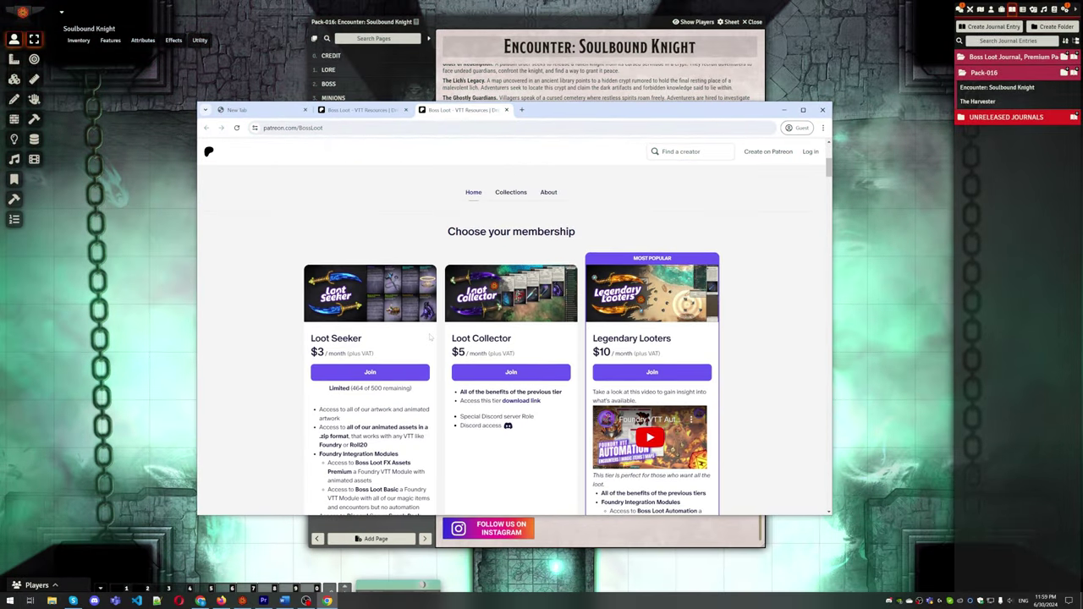
scroll(448, 310, "down", 1)
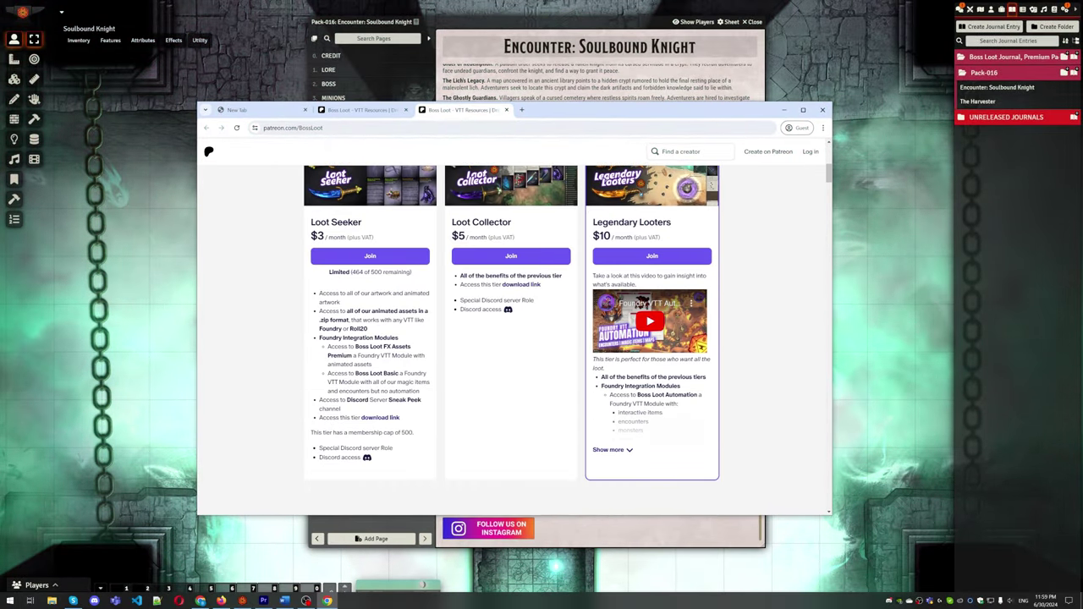
scroll(511, 338, "up", 3)
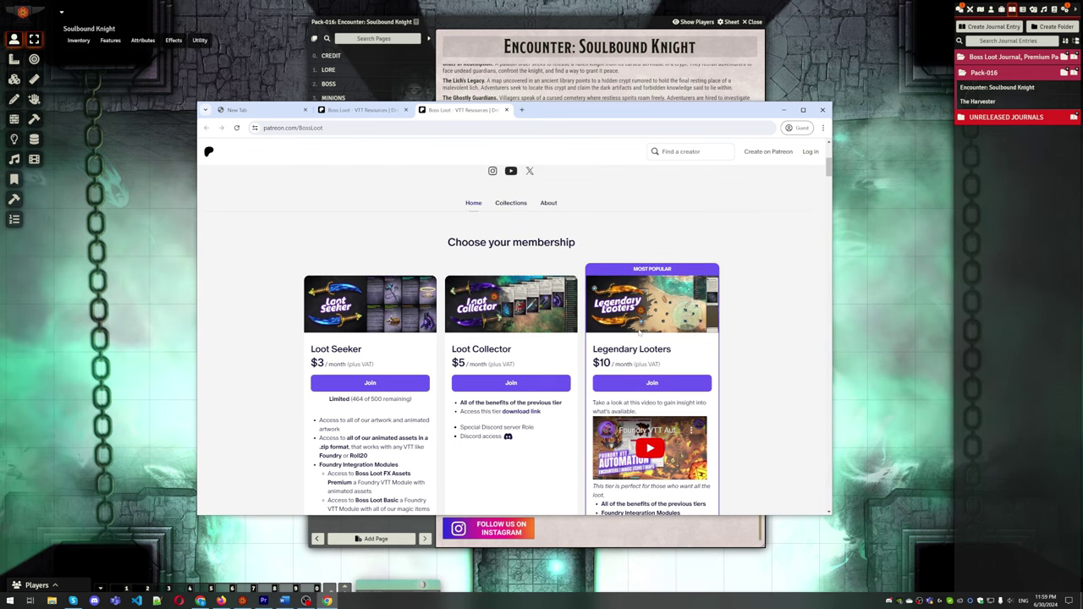
scroll(511, 338, "down", 2)
scroll(625, 338, "down", 3)
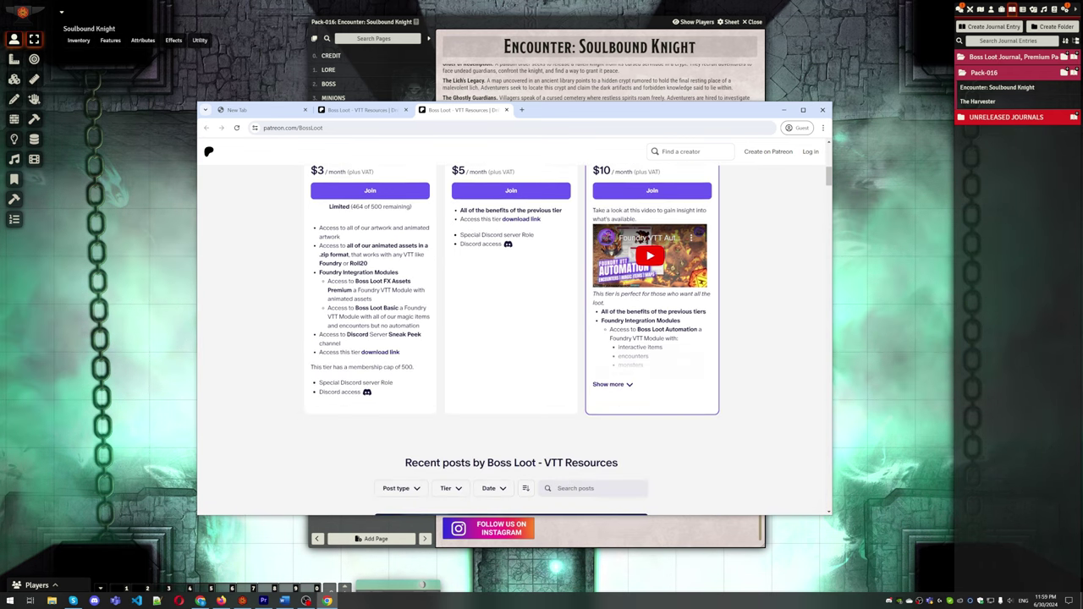
scroll(625, 338, "up", 4)
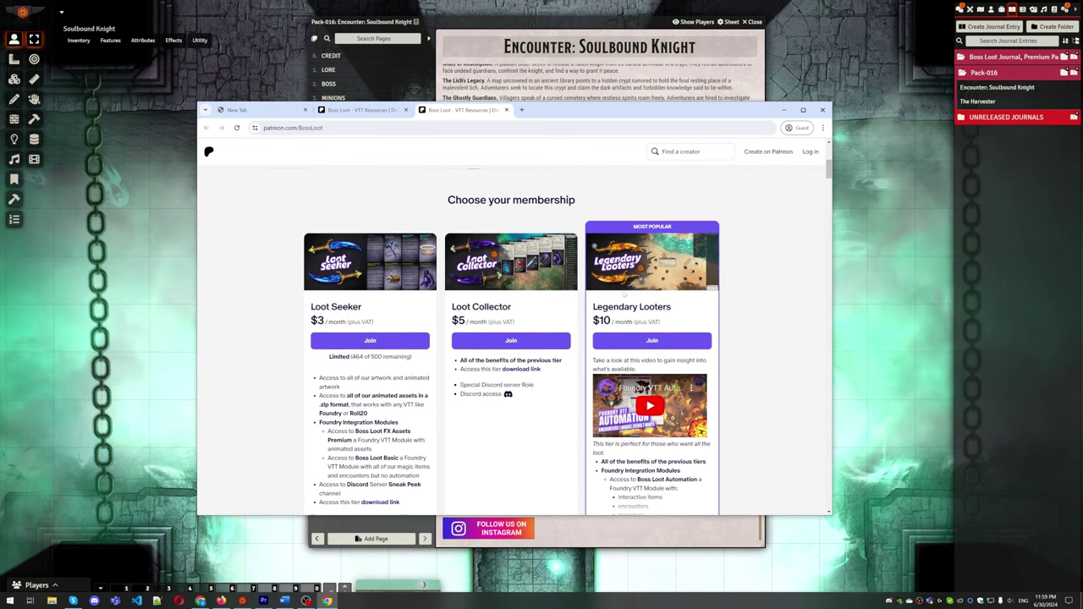
scroll(570, 389, "up", 4)
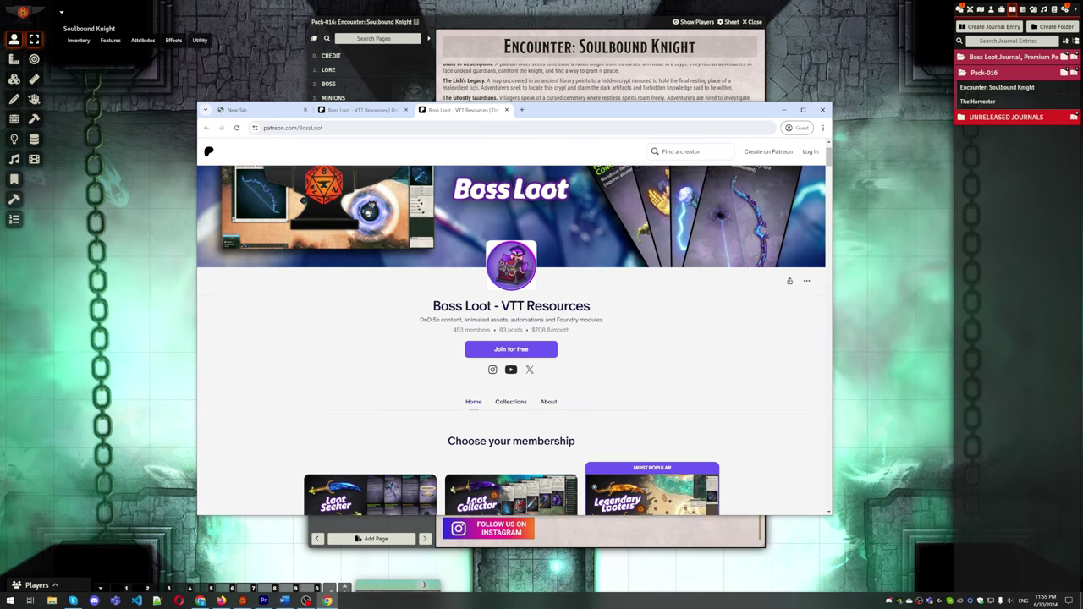
scroll(570, 389, "down", 2)
scroll(569, 389, "down", 4)
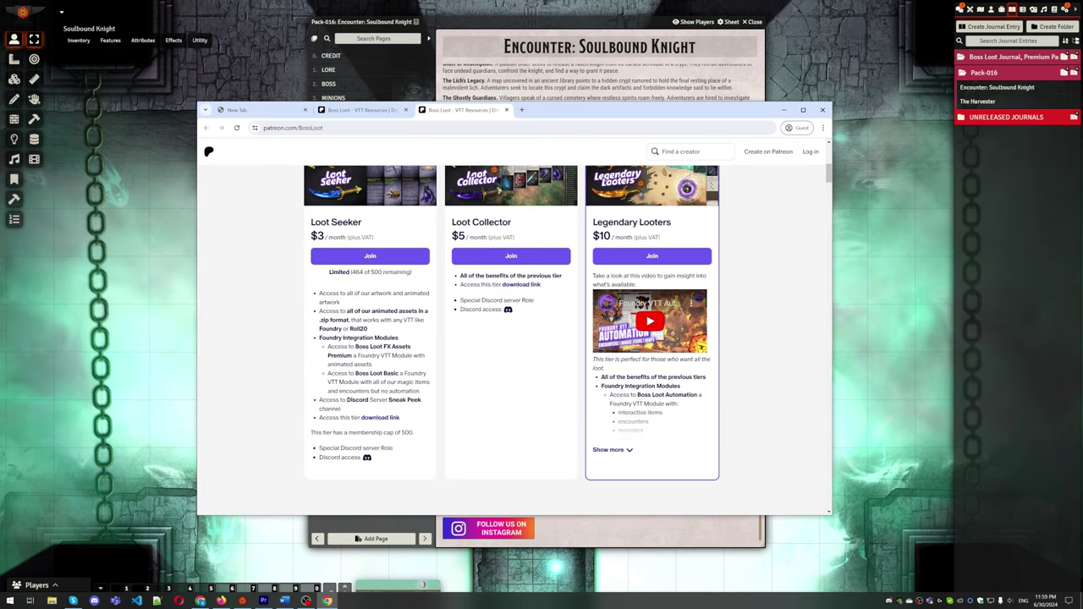